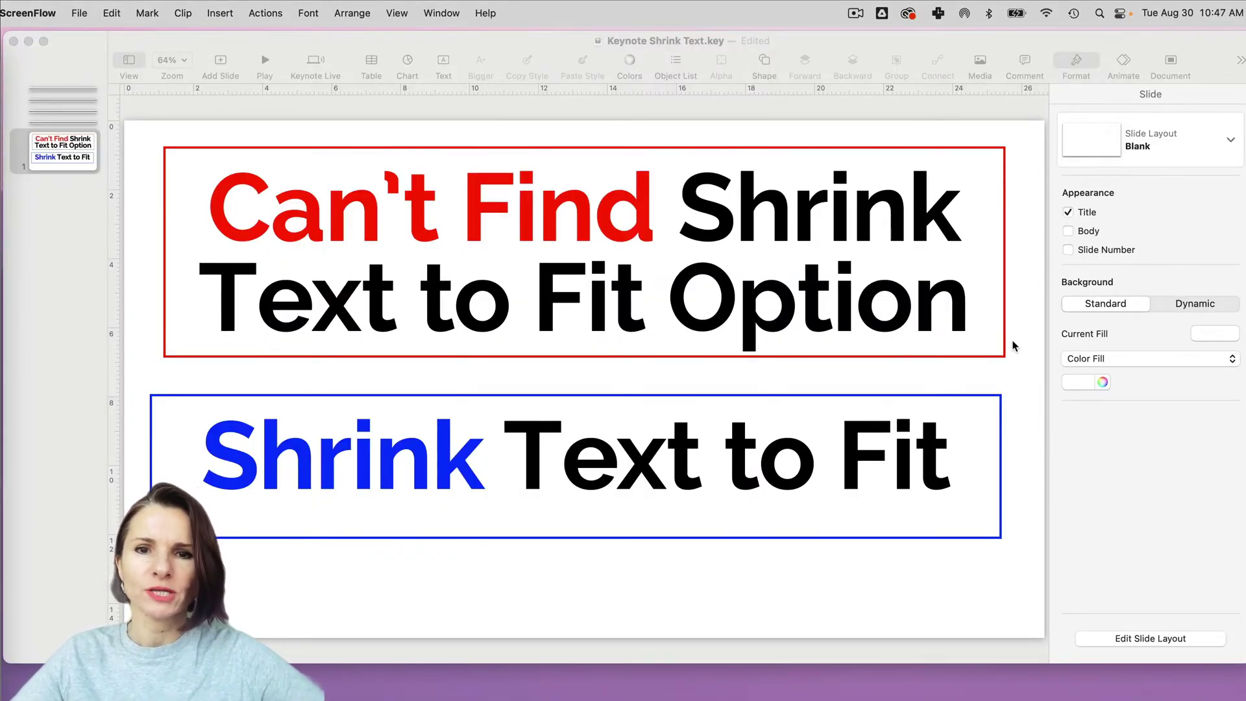
Select the red title text box to show its Title Small text layout settings
left_click(1020, 248)
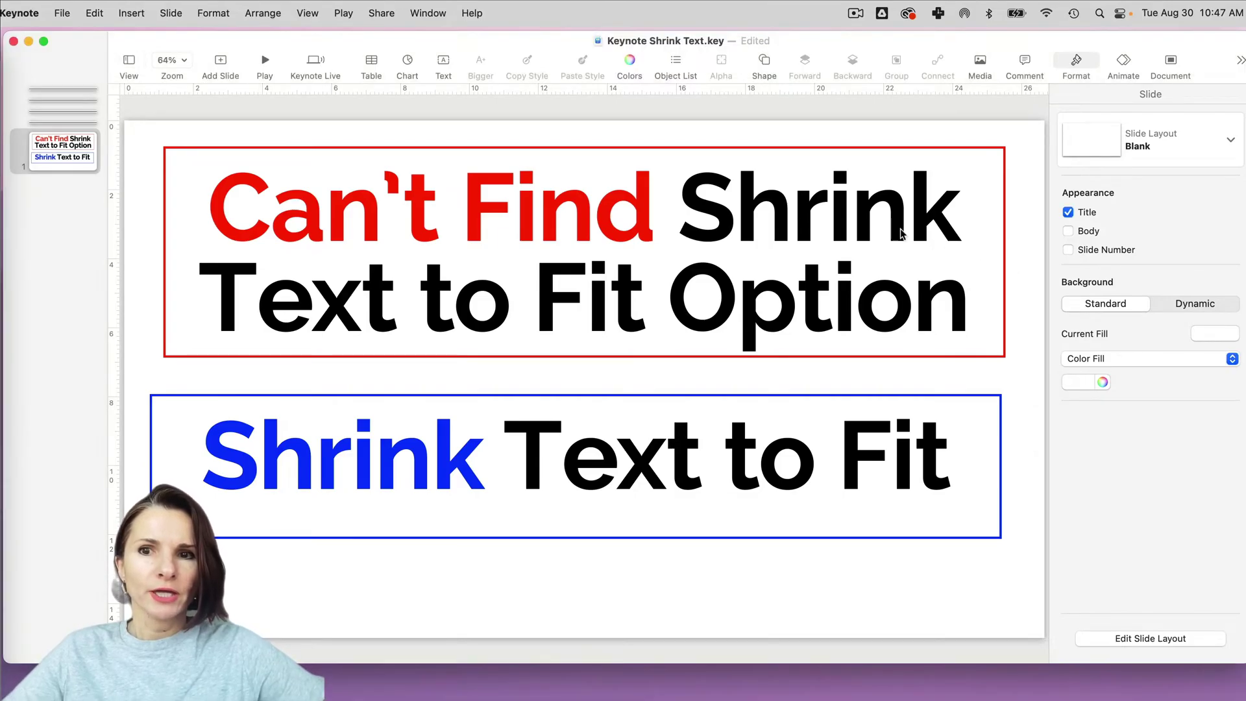
left_click(900, 234)
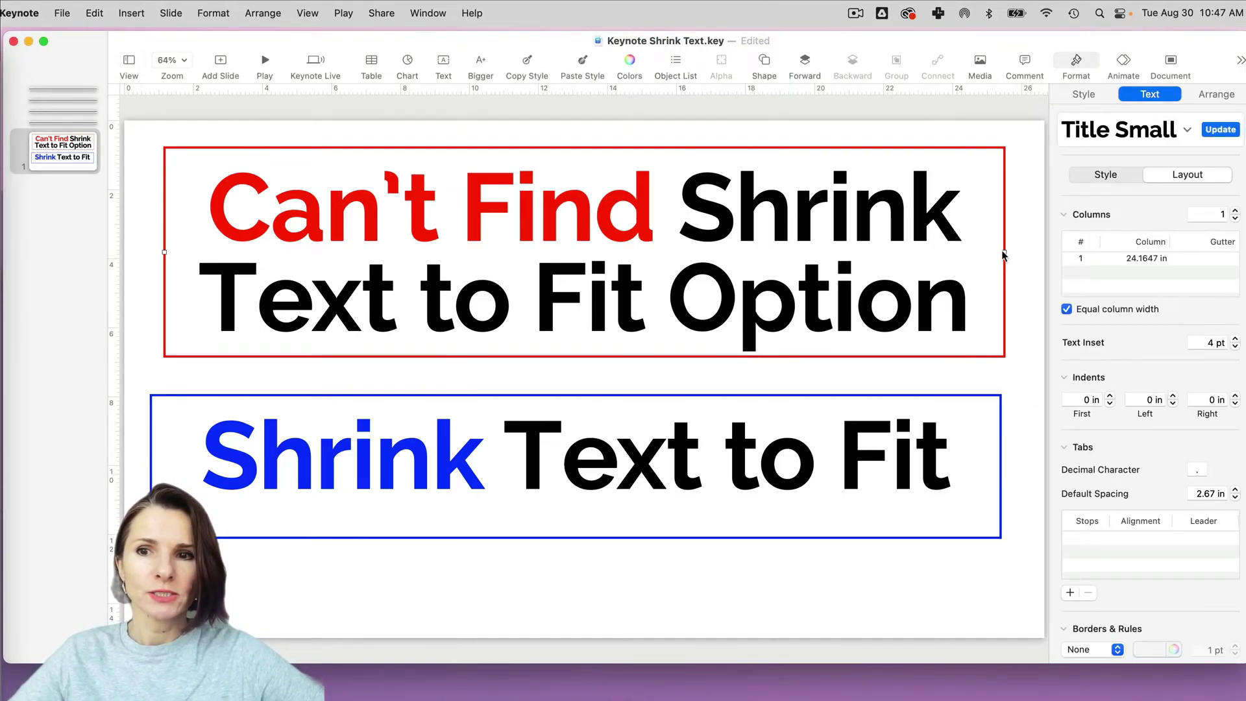
Nudge the red title box left and drag its right handle to test the text reflow
mouse_move(1004, 251)
left_mouse_down()
mouse_move(472, 251)
mouse_move(998, 251)
left_mouse_up()
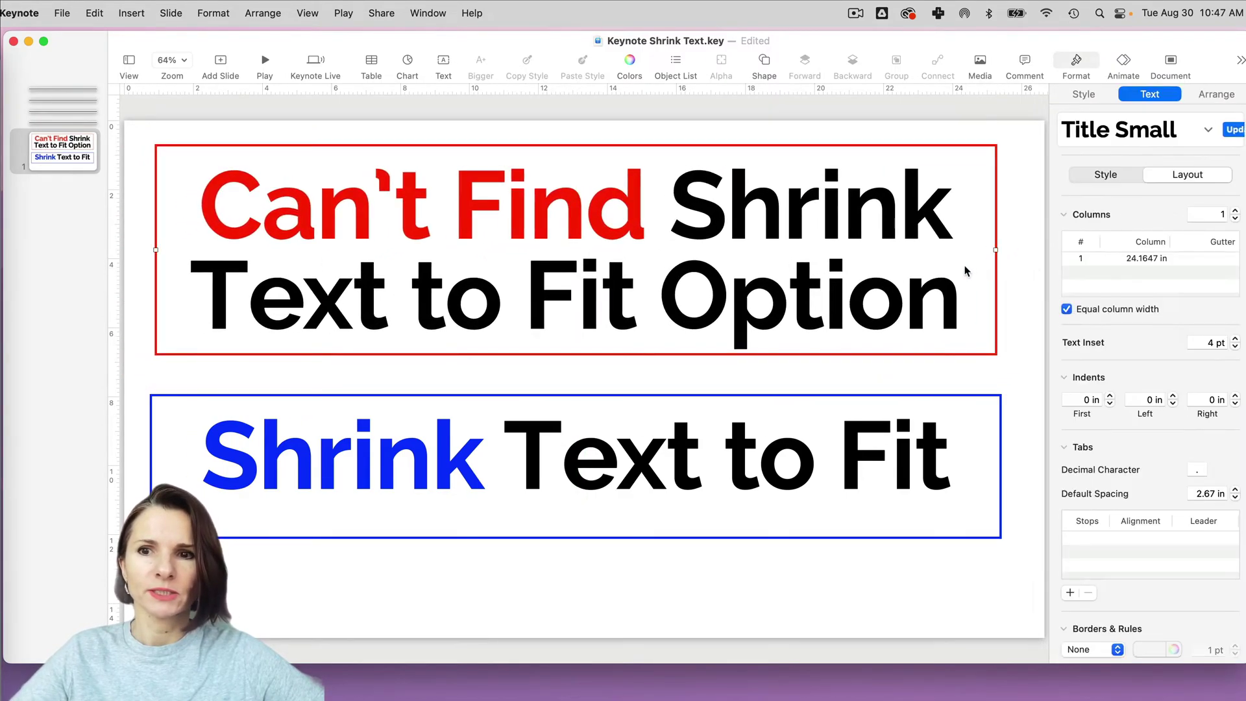
mouse_move(994, 253)
left_mouse_down()
mouse_move(404, 250)
mouse_move(1008, 273)
left_mouse_up()
Resize the blue Shrink Text to Fit box to be wide and short, about 2.9 in tall
left_click(881, 448)
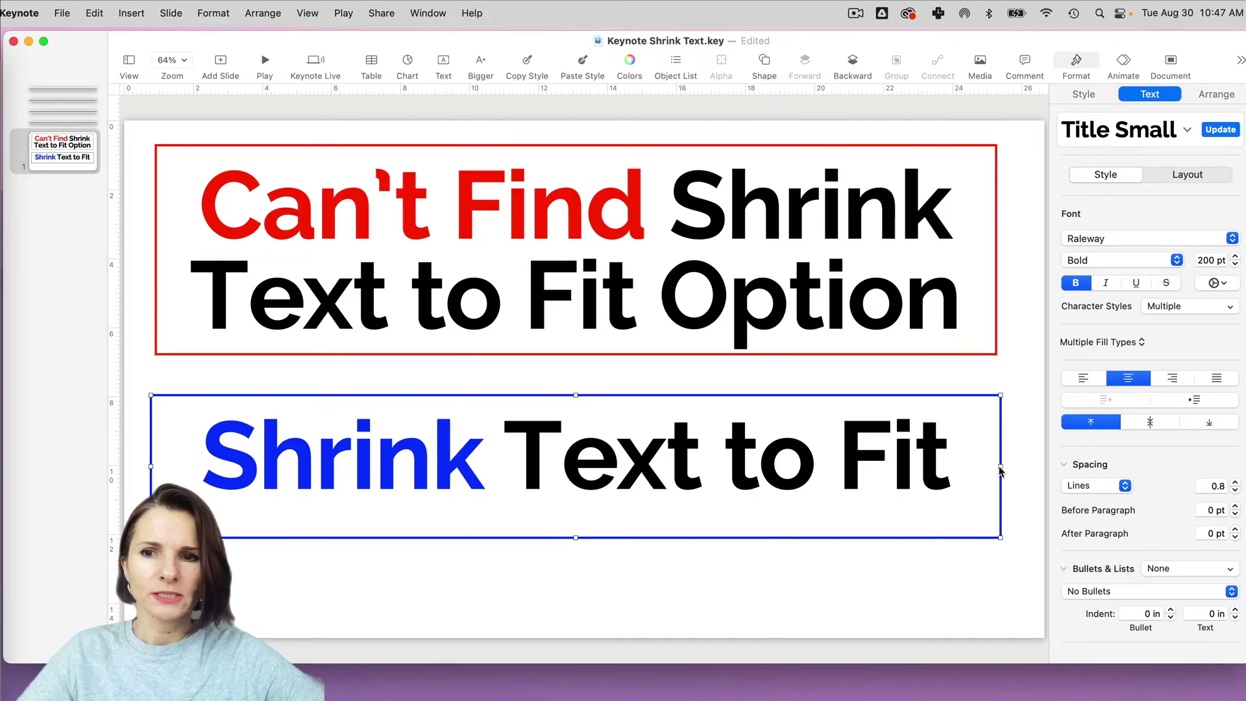
left_click_drag(999, 466, 581, 469)
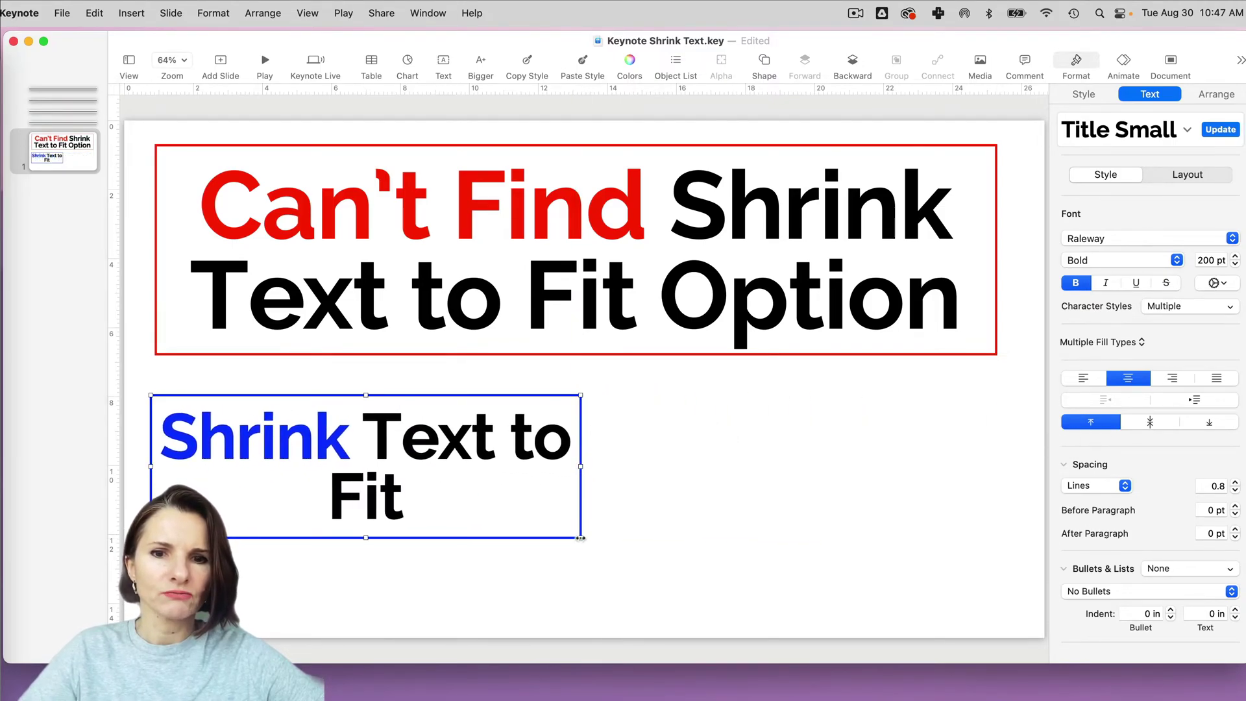
left_click_drag(581, 538, 996, 491)
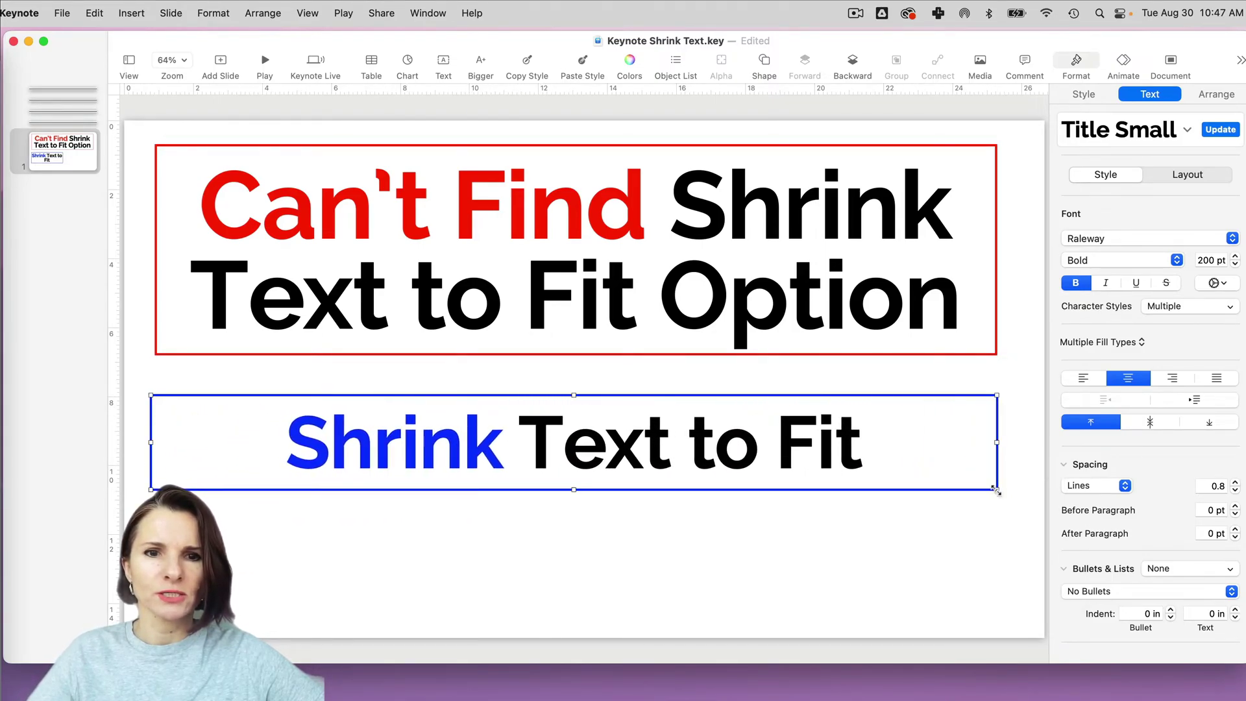
Reselect the blue box and show its Layout settings with Shrink text to fit checked
left_click(1024, 237)
left_click(851, 323)
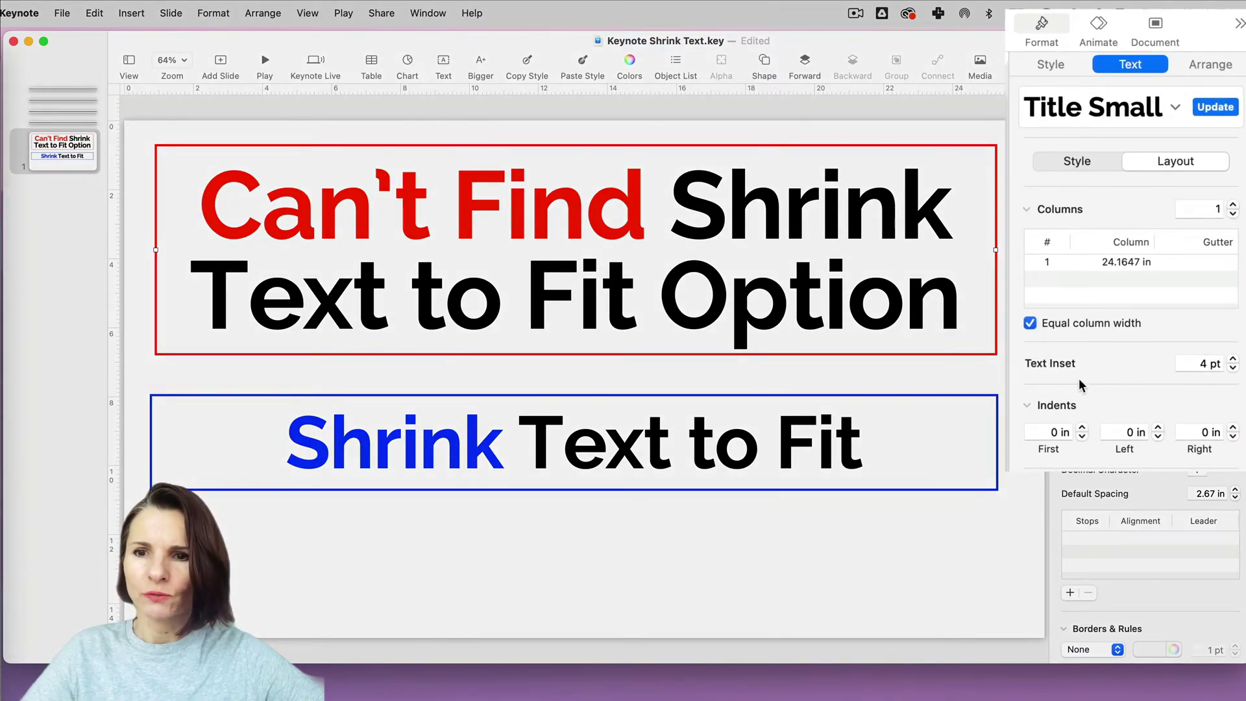
left_click(919, 399)
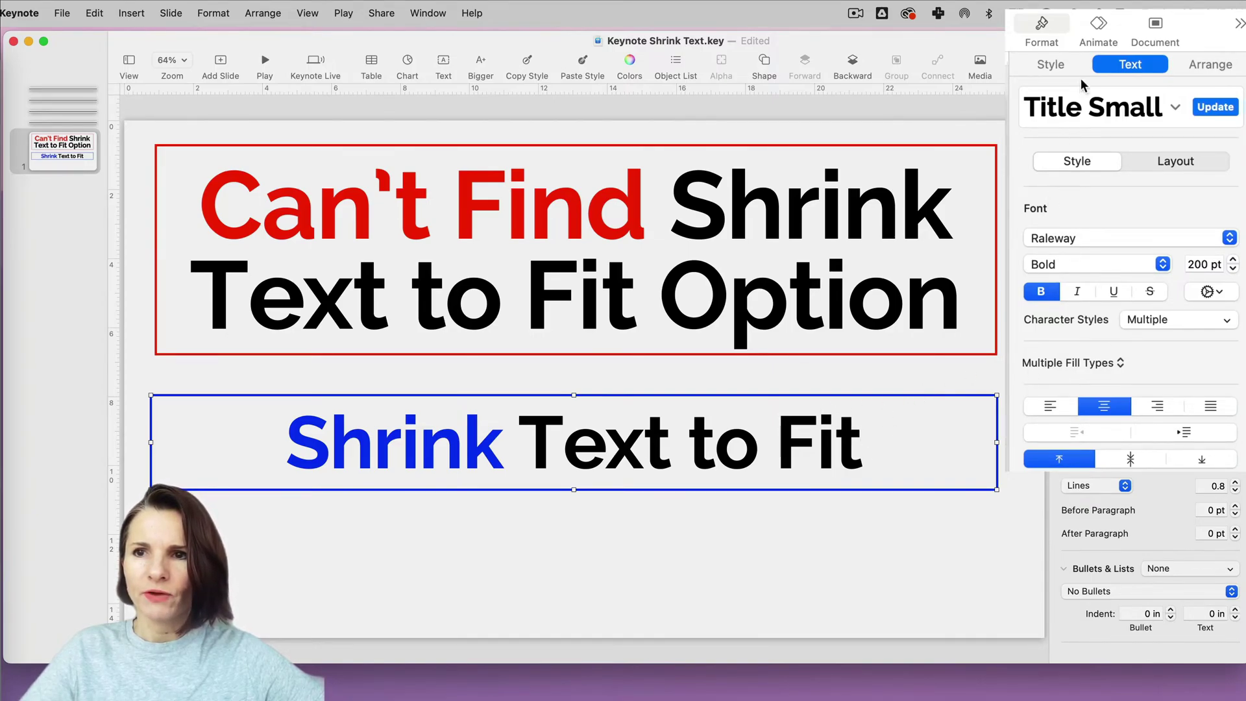
left_click(1170, 167)
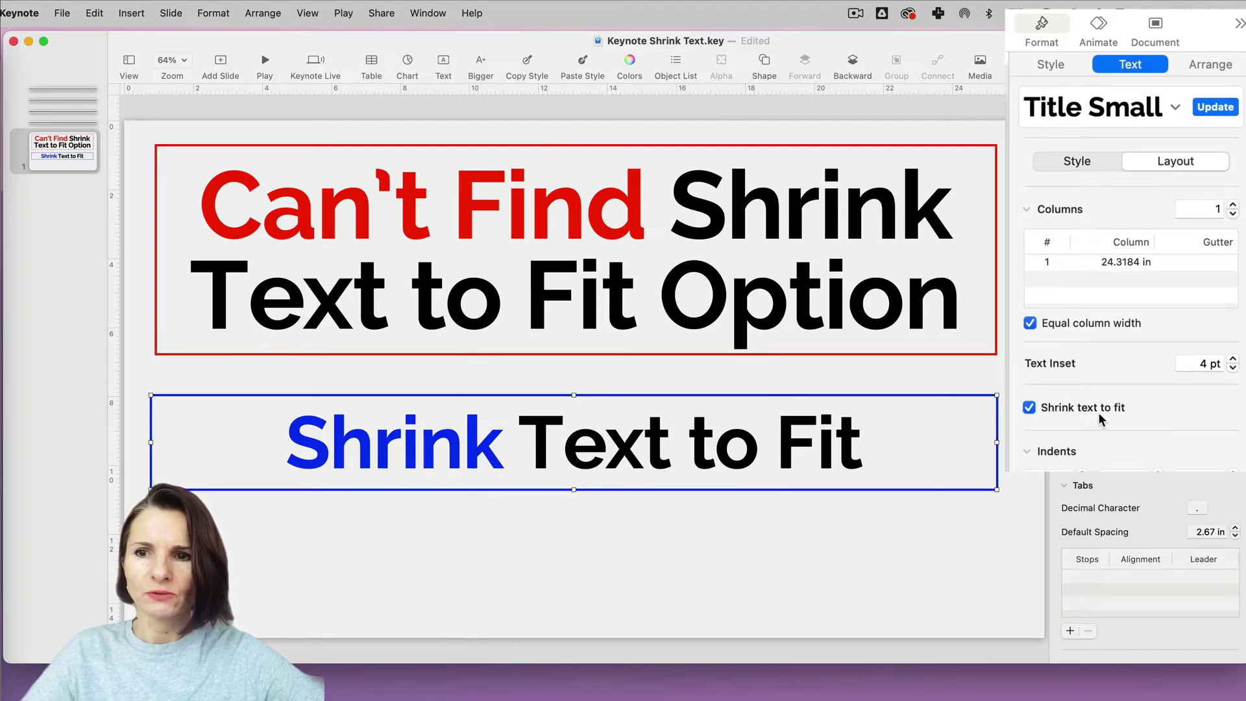
left_click(879, 448)
left_click(1000, 494)
left_click(997, 487)
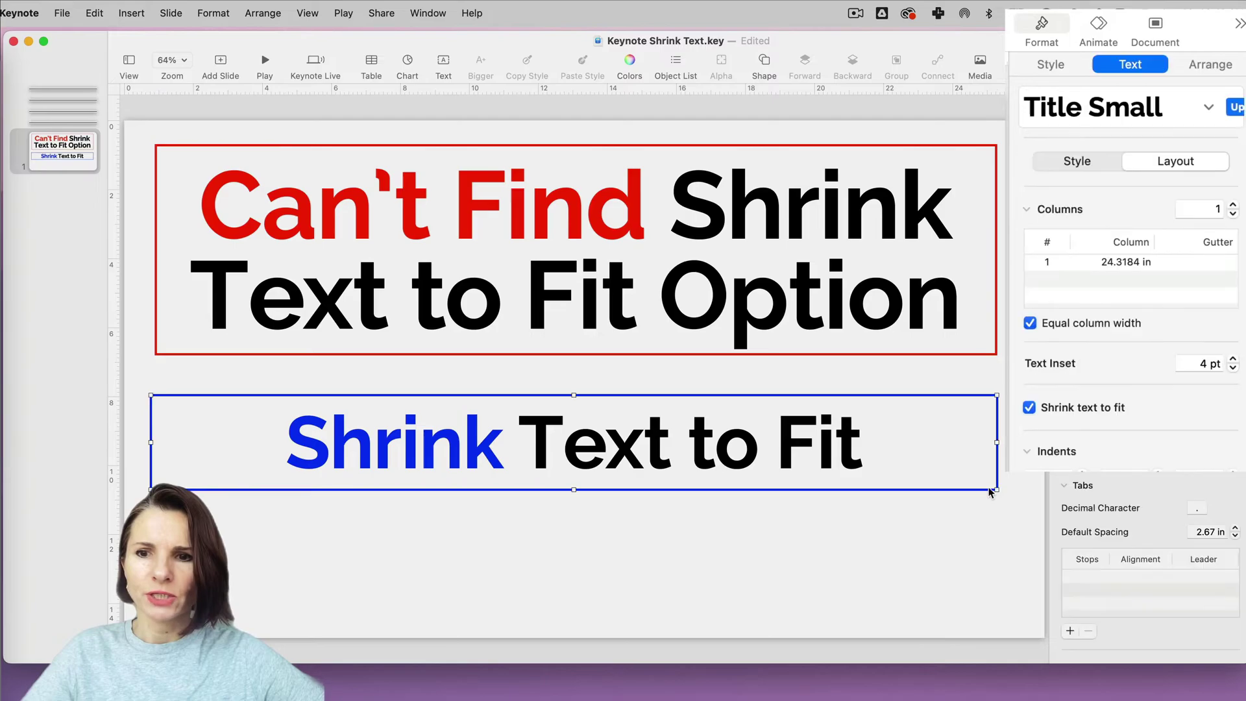
Shrink the blue box from its corner and compare the title's and blue box's font settings
mouse_move(998, 489)
left_mouse_down()
mouse_move(578, 465)
mouse_move(990, 477)
left_mouse_up()
left_click(930, 281)
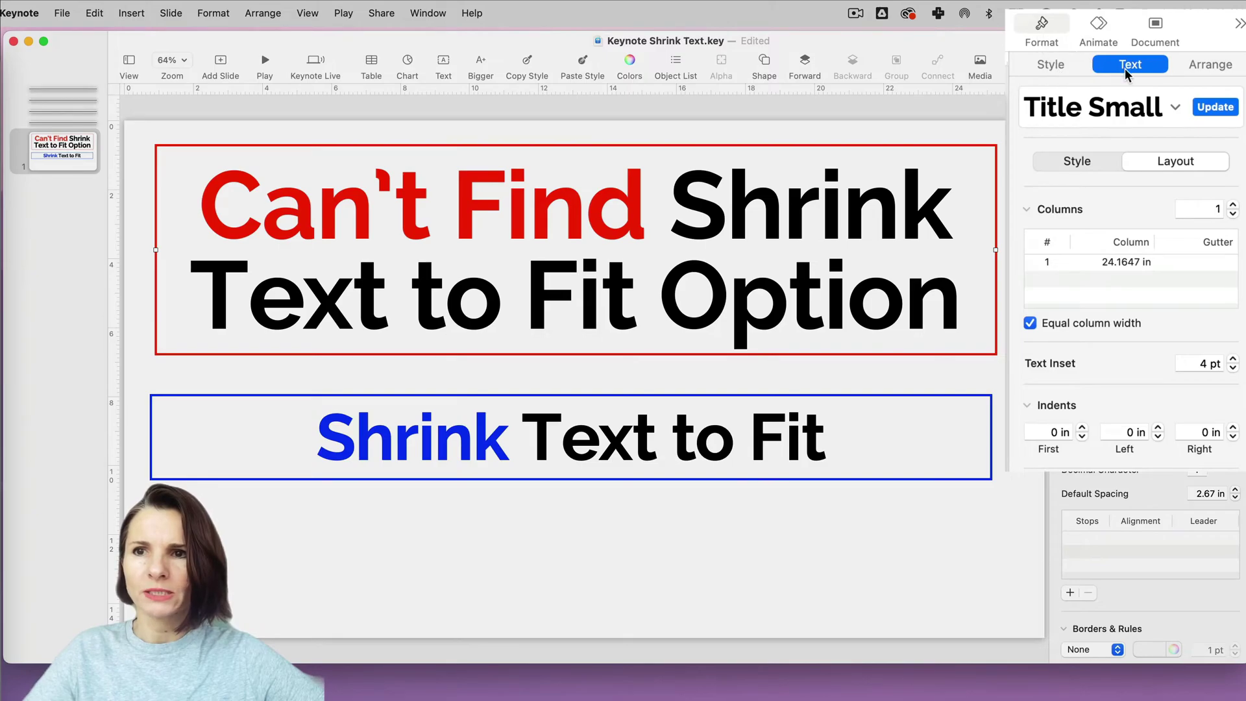
left_click(1094, 157)
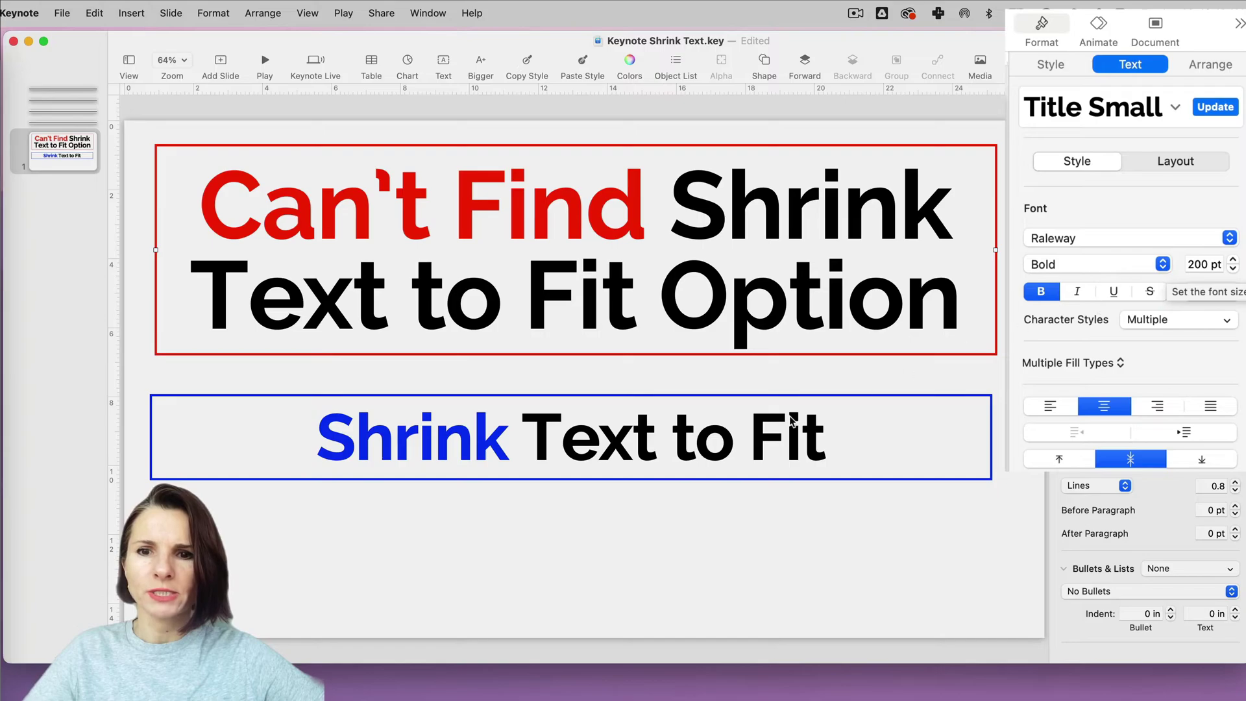
left_click(752, 436)
left_click(1071, 161)
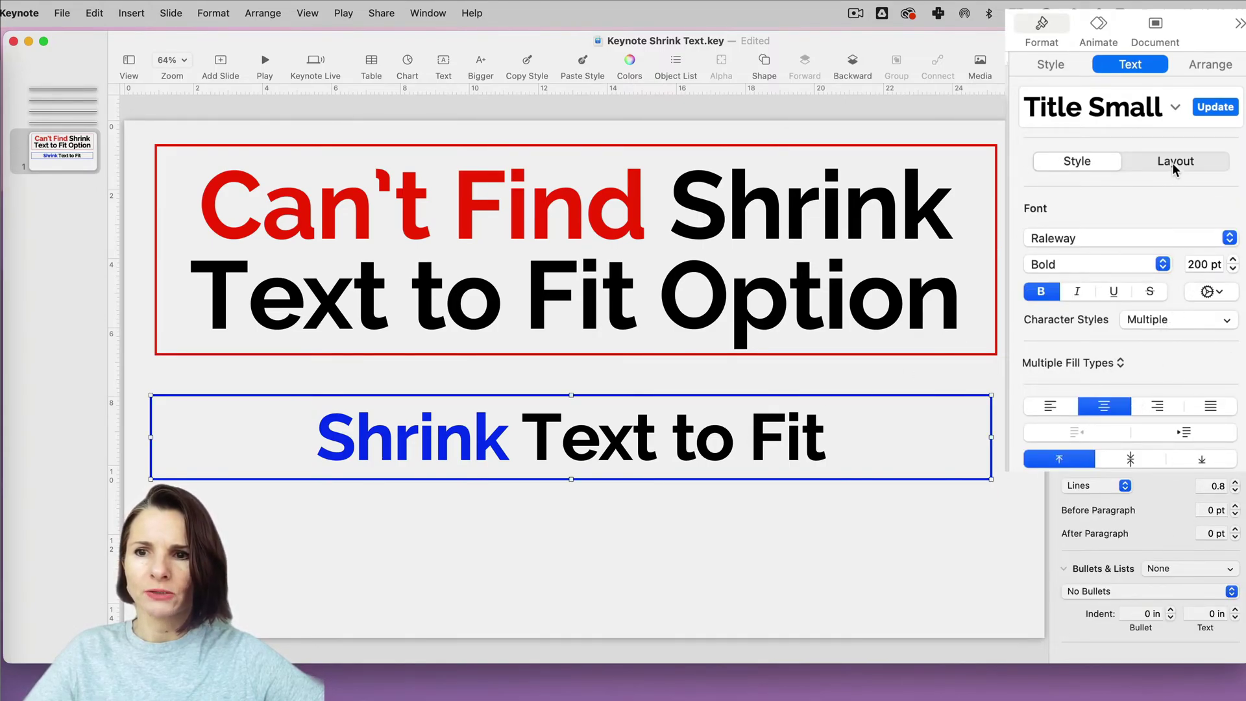
Resize the blue box to 9.85 in wide so its one-line text grows to fill it
left_click(627, 507)
left_click(564, 452)
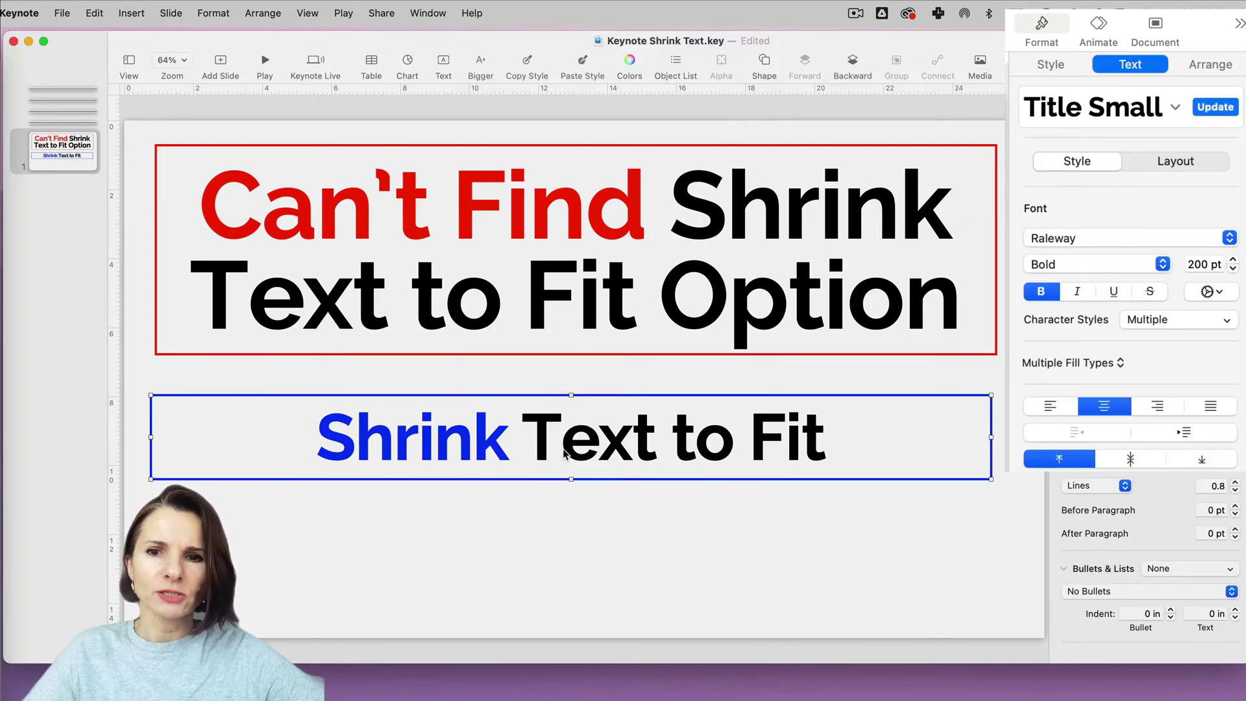
mouse_move(990, 482)
left_mouse_down()
mouse_move(400, 458)
mouse_move(356, 445)
mouse_move(508, 470)
mouse_move(523, 496)
mouse_move(501, 506)
mouse_move(504, 478)
mouse_move(924, 422)
mouse_move(993, 437)
mouse_move(1000, 501)
left_mouse_up()
left_click(899, 253)
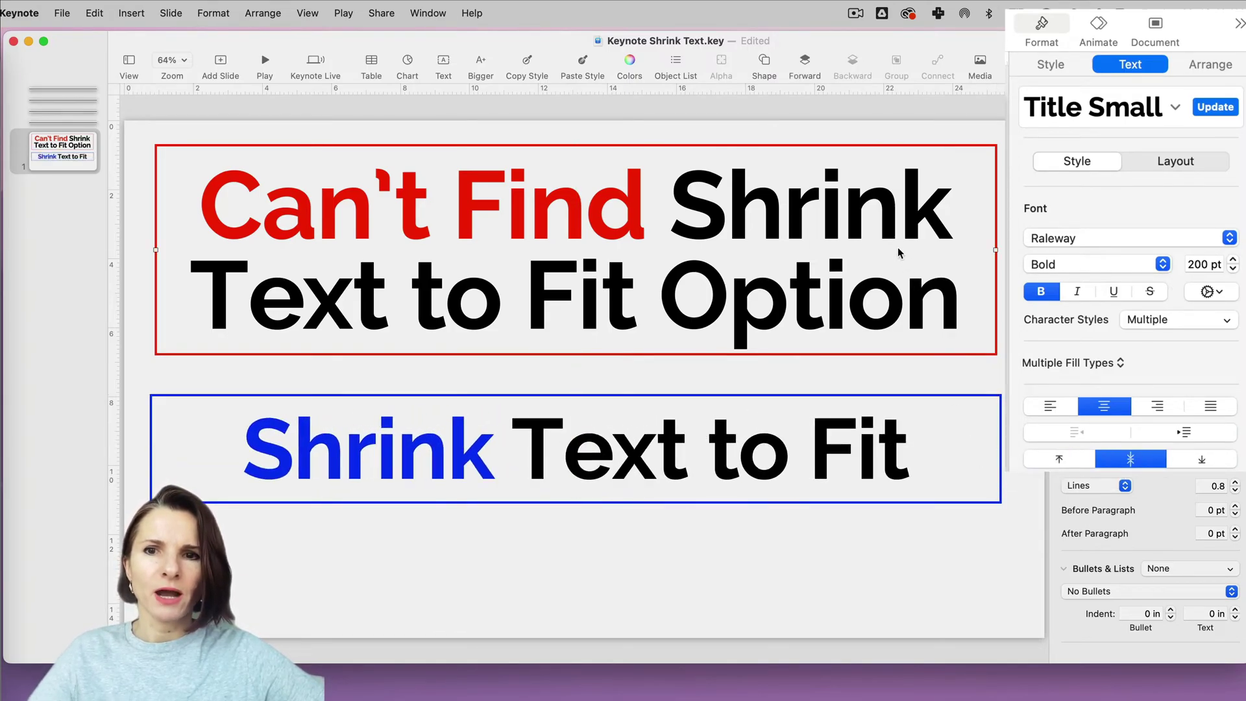
Add a blank slide 2 after slide 1
left_click(86, 170)
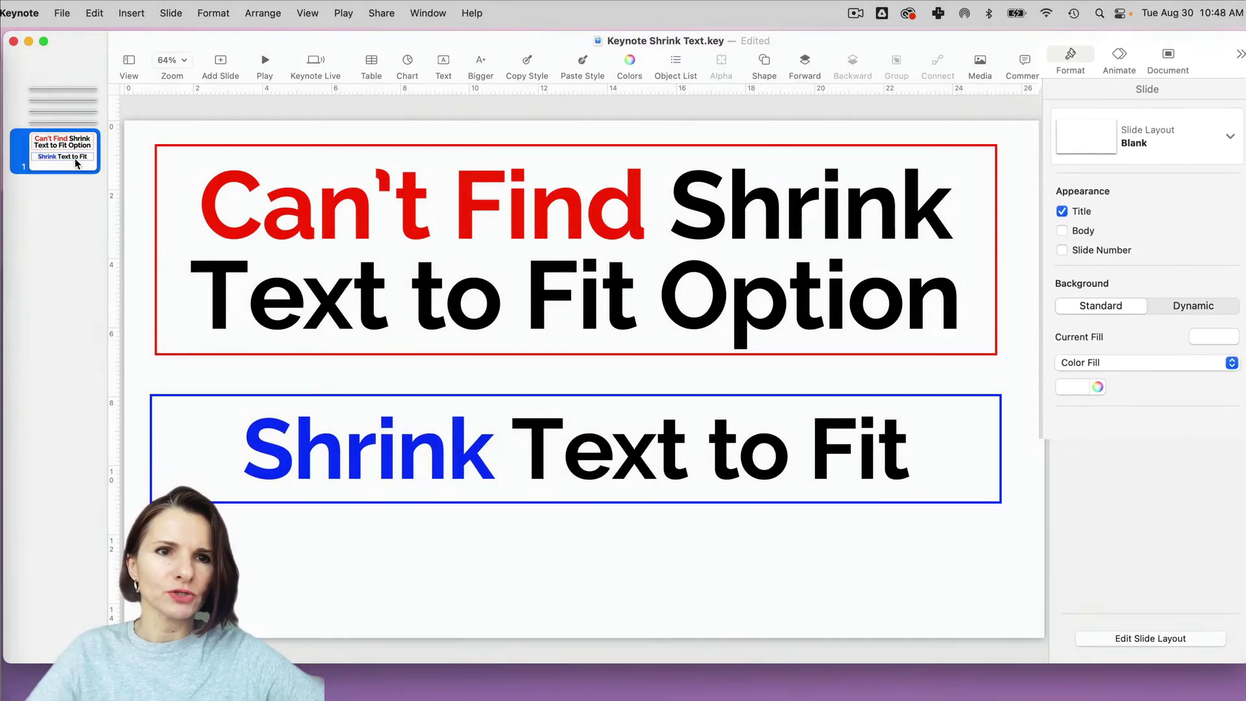
left_click(222, 61)
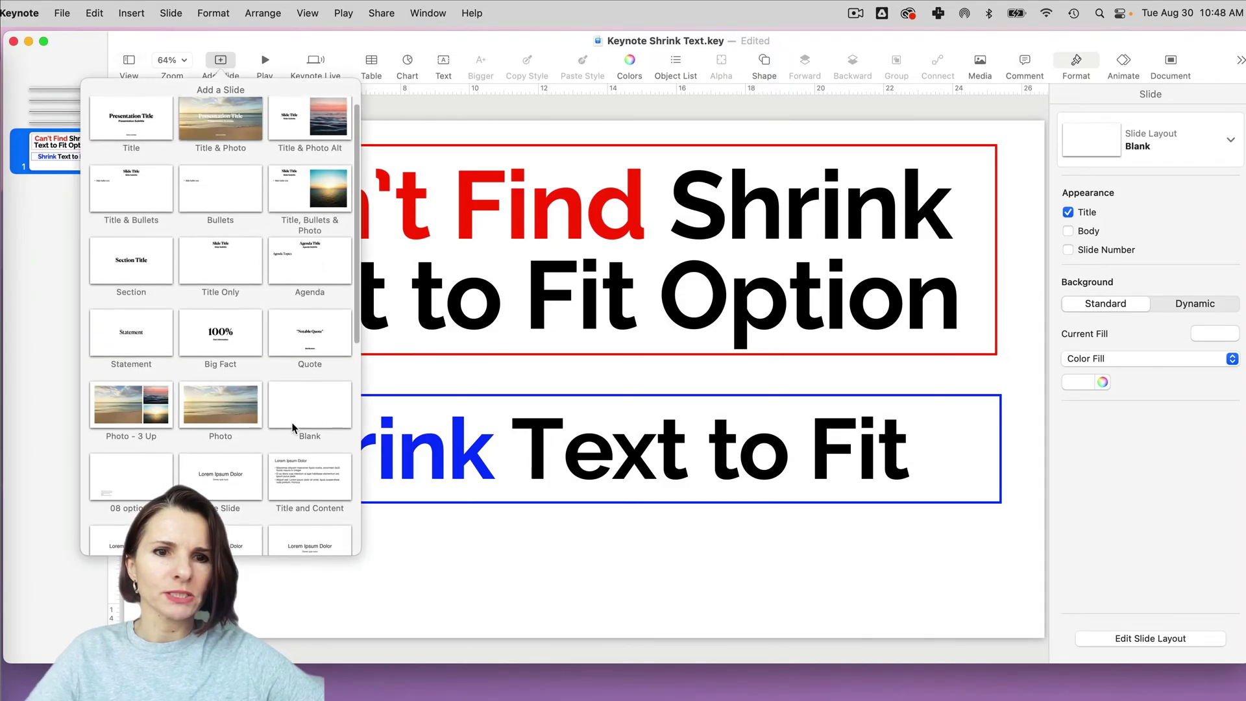
left_click(295, 417)
left_click(382, 220)
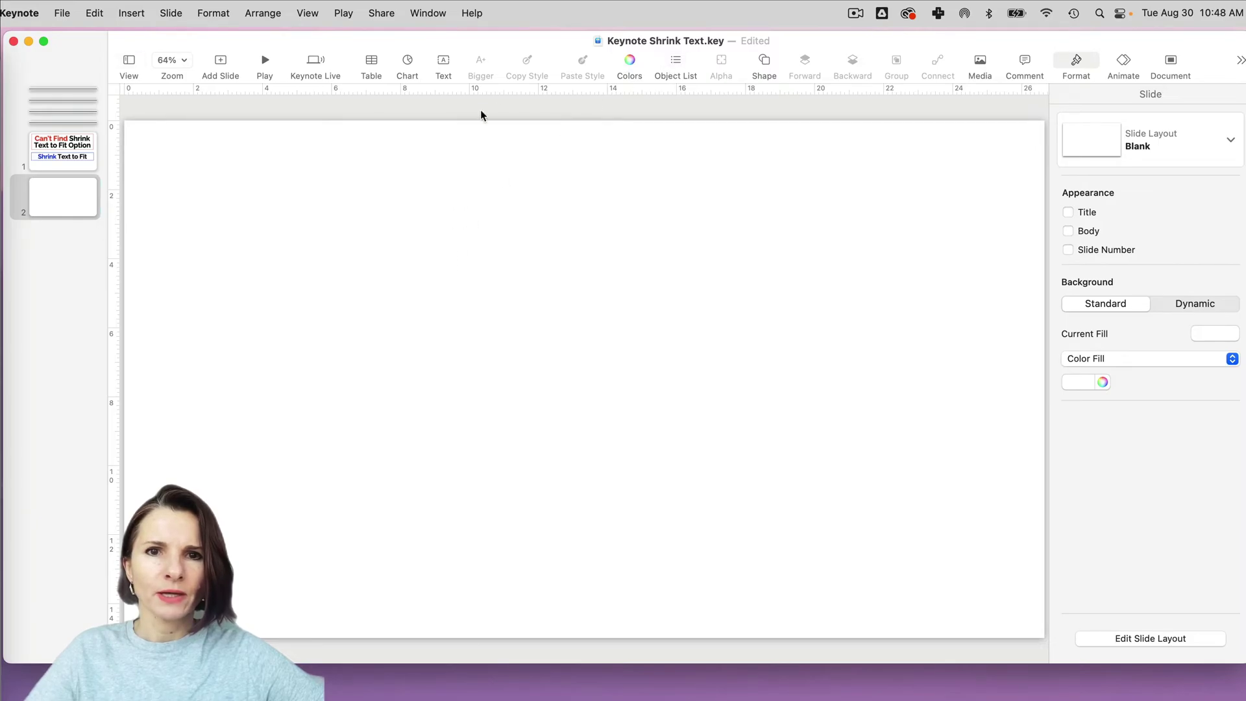
Insert a text box reading 'Custom Text box' and set its font to Raleway
left_click(441, 61)
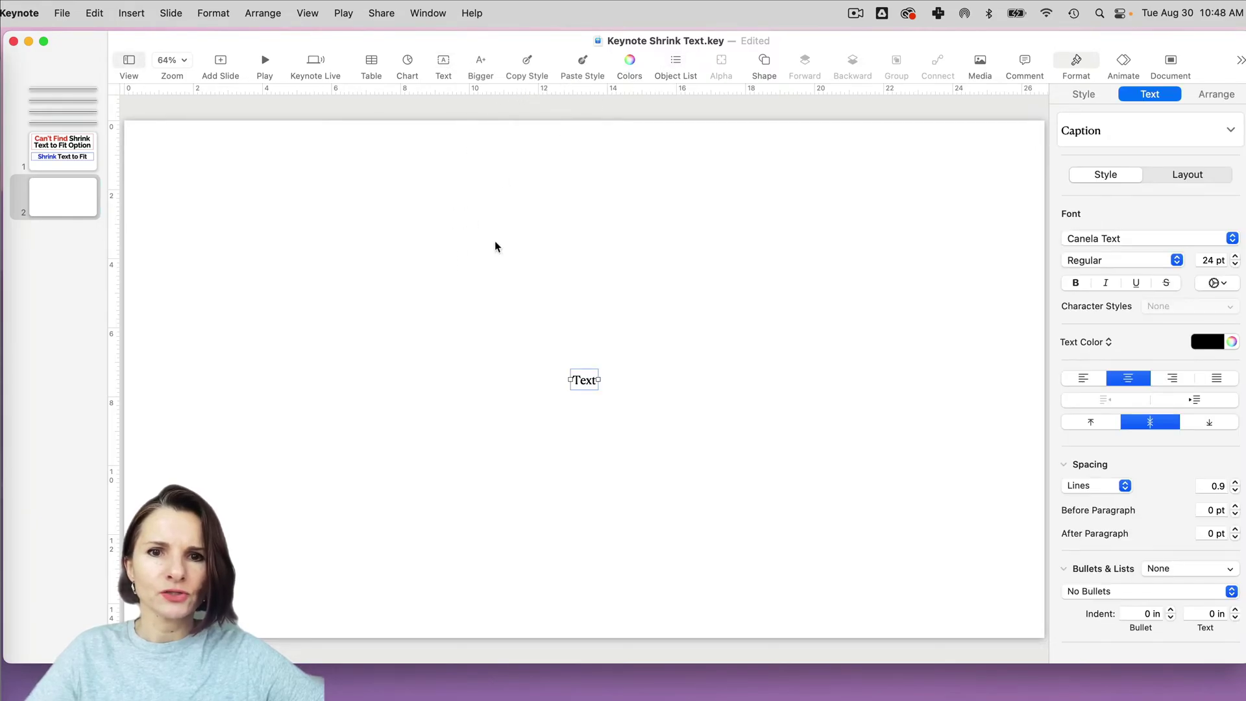
double_click(578, 382)
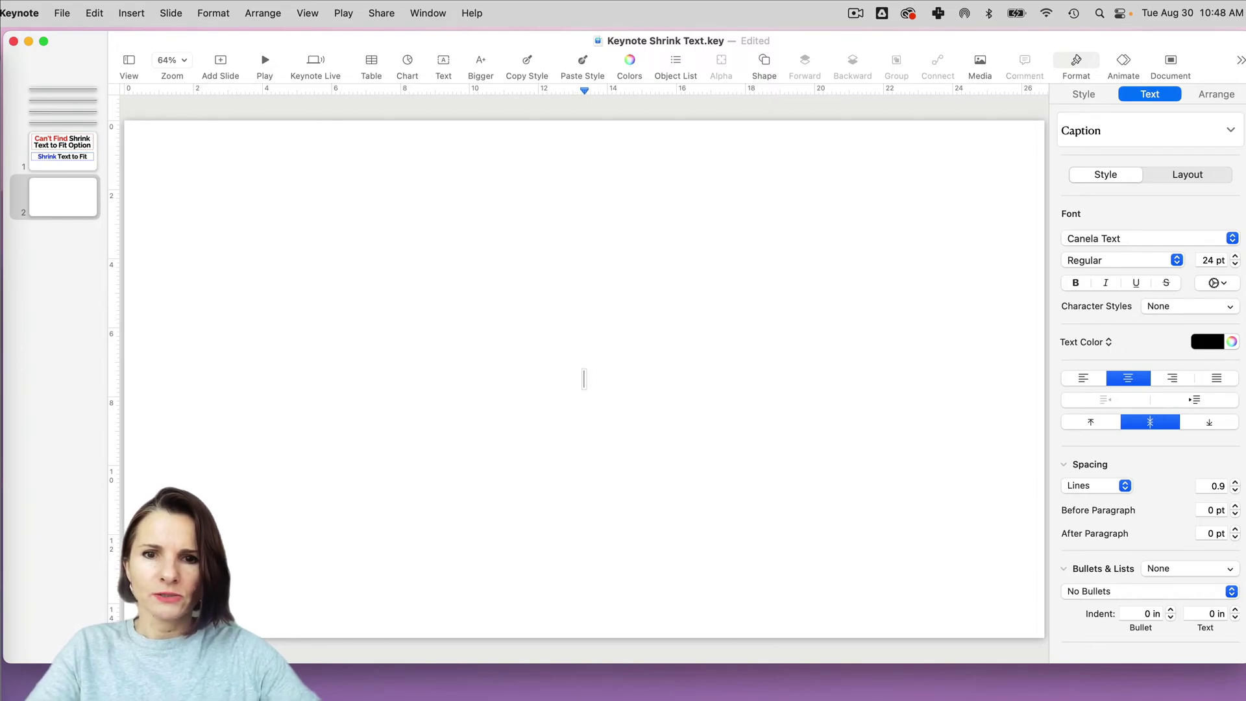
type("Cus")
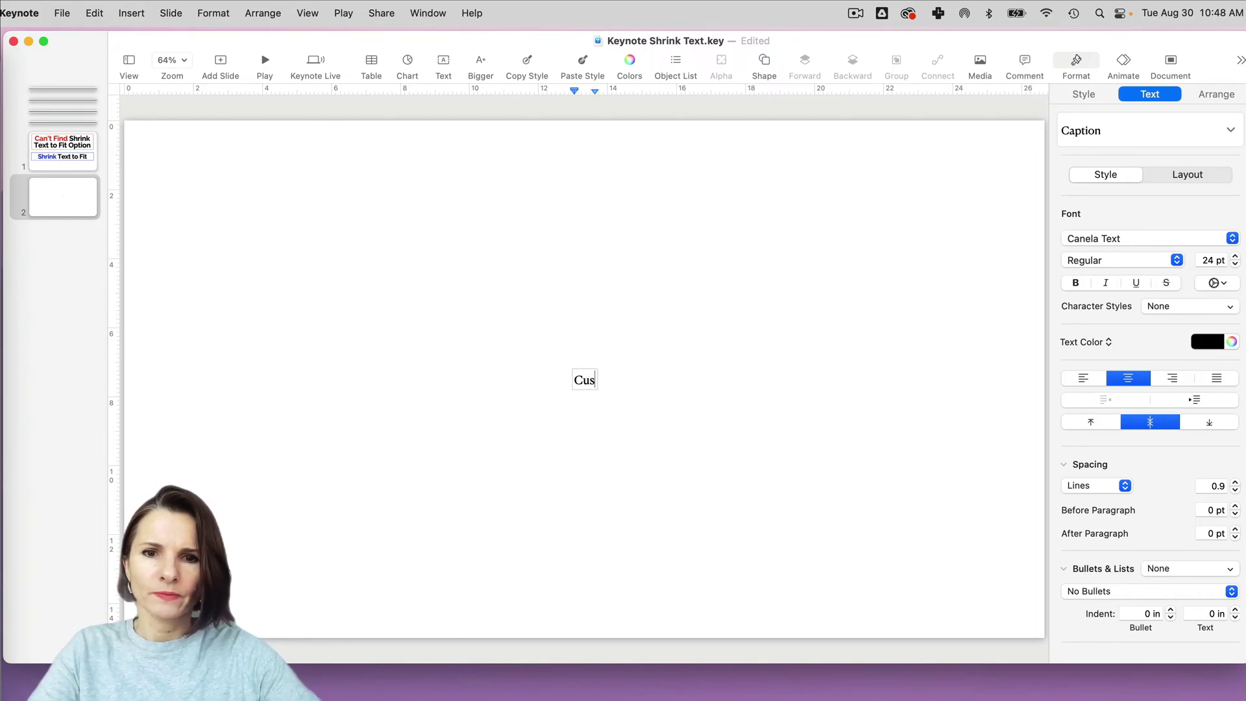
type("tom Text box")
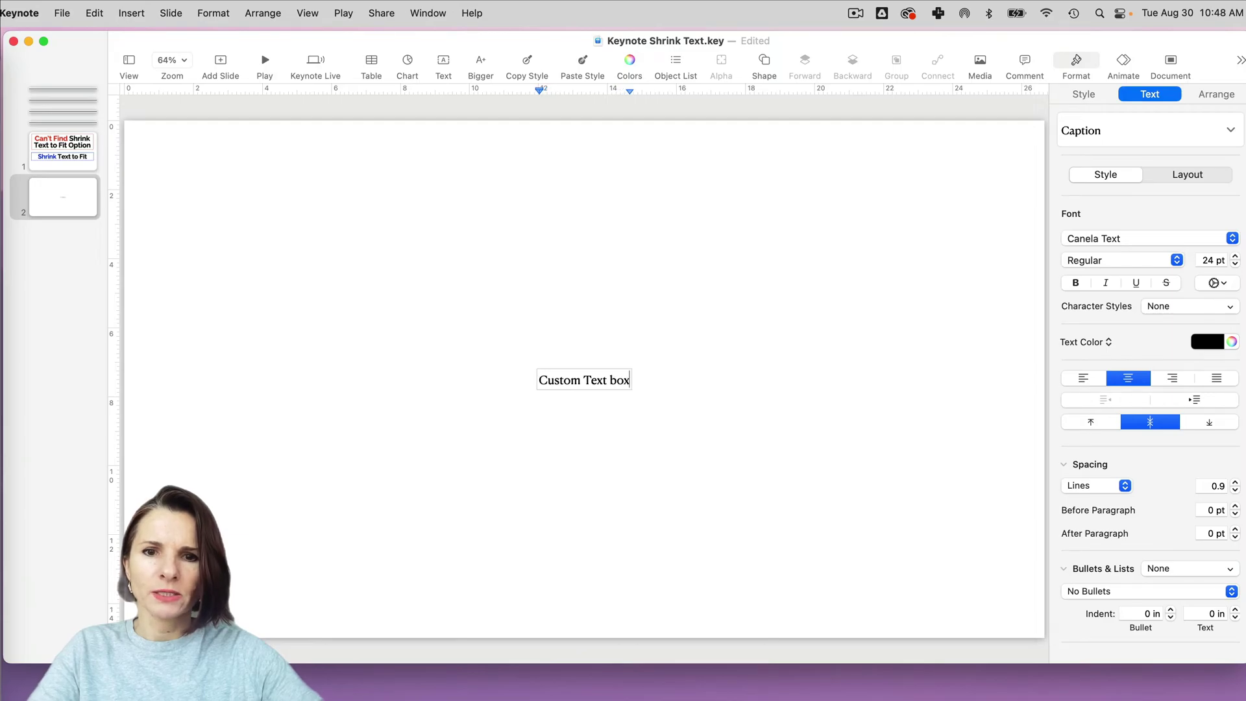
triple_click(593, 375)
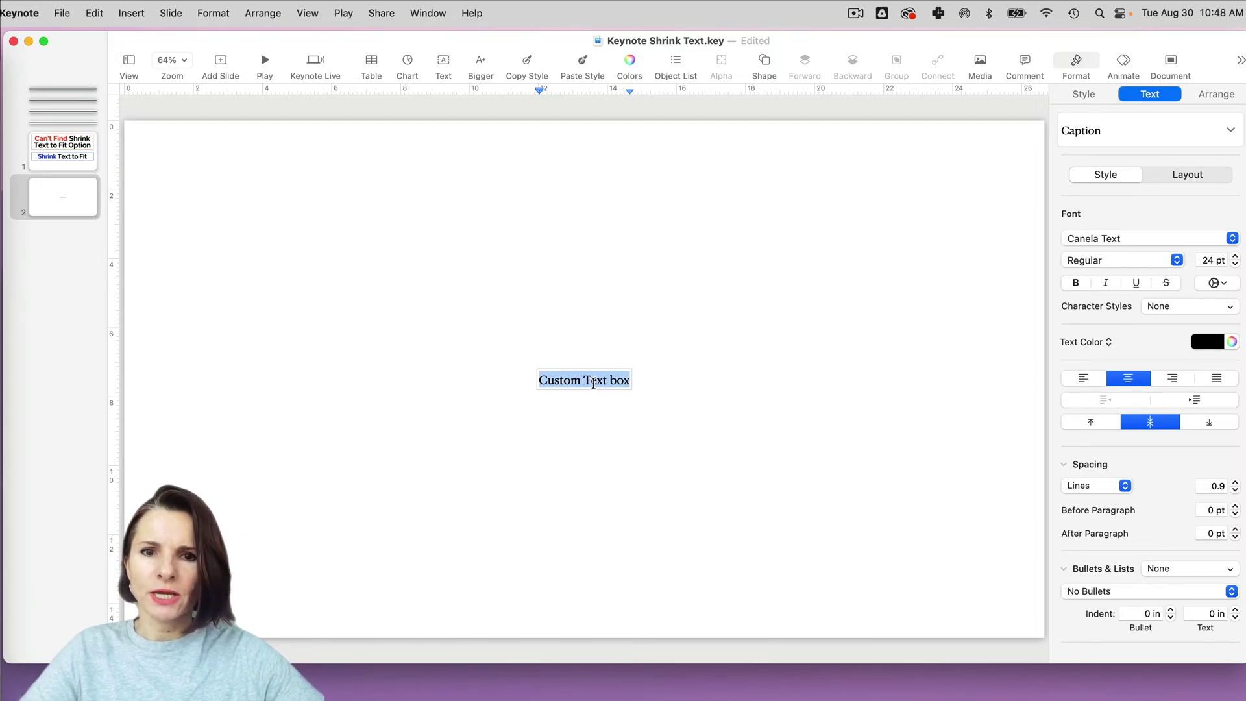
left_click(1231, 239)
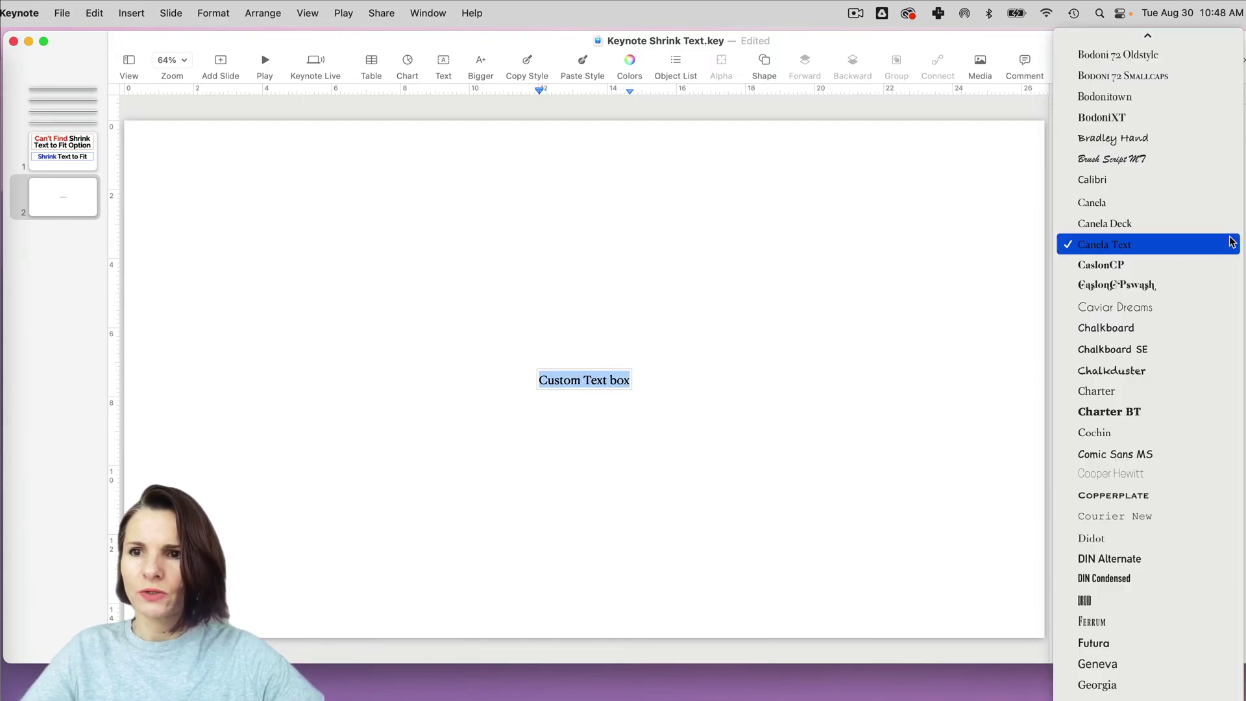
left_click(1170, 49)
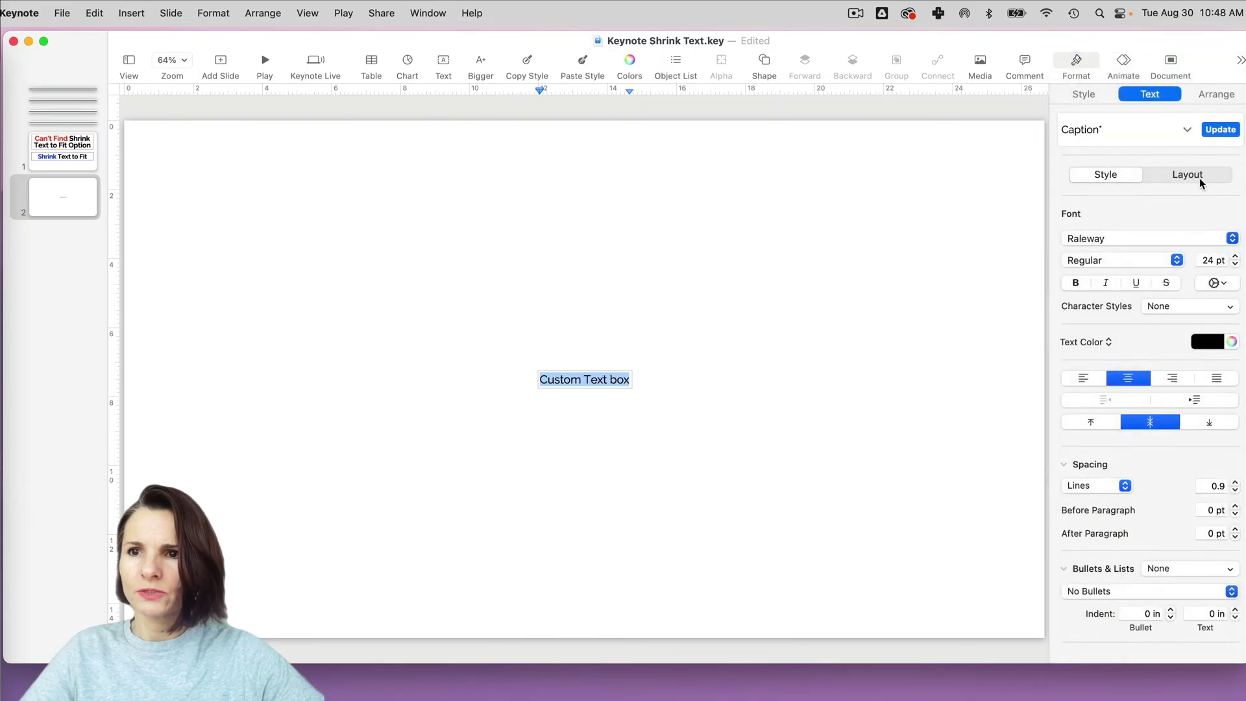
Apply the Title paragraph style to the Custom Text box text
left_click(1188, 131)
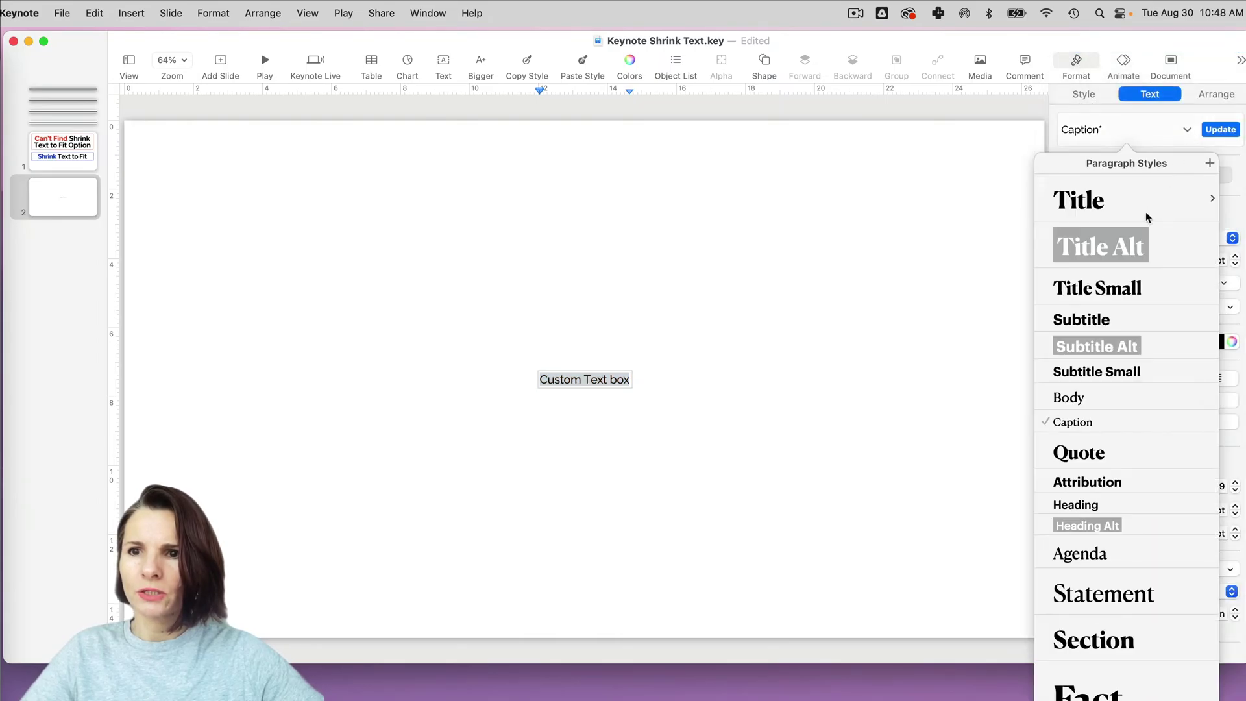
left_click(1108, 205)
left_click(758, 252)
Move the Custom Text box up to the top-left of slide 2
left_click_drag(657, 403, 510, 219)
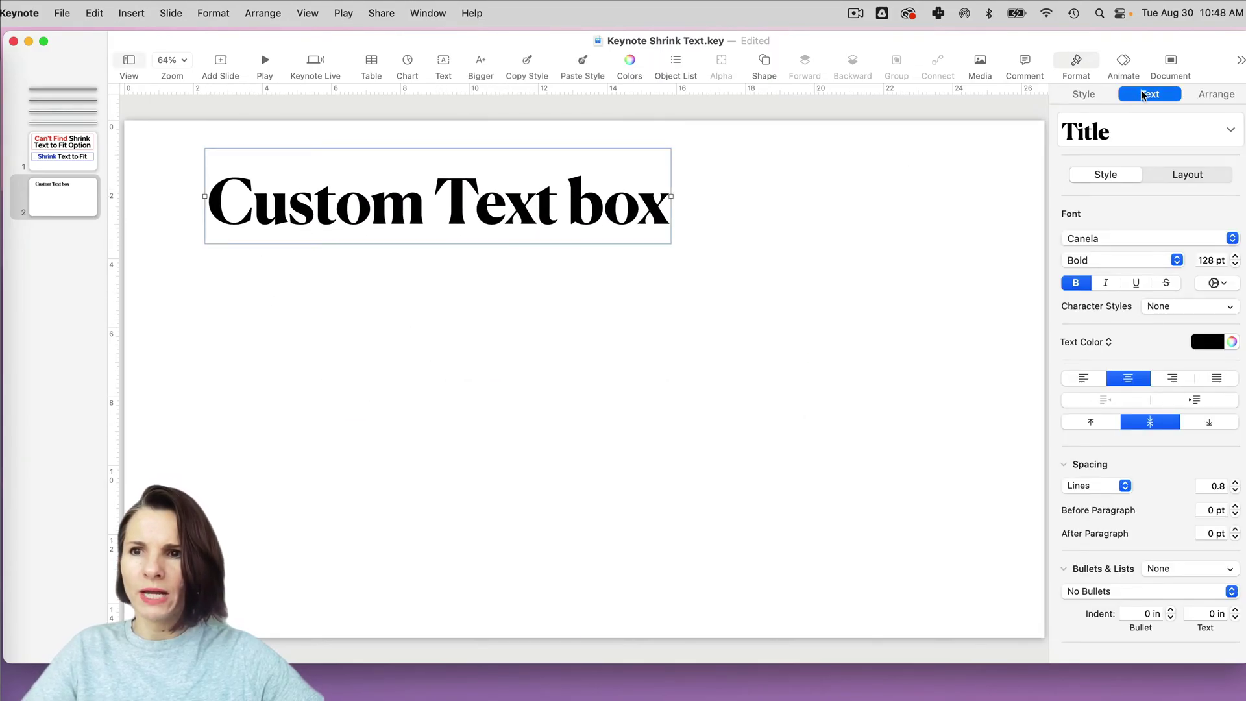
left_click(1182, 172)
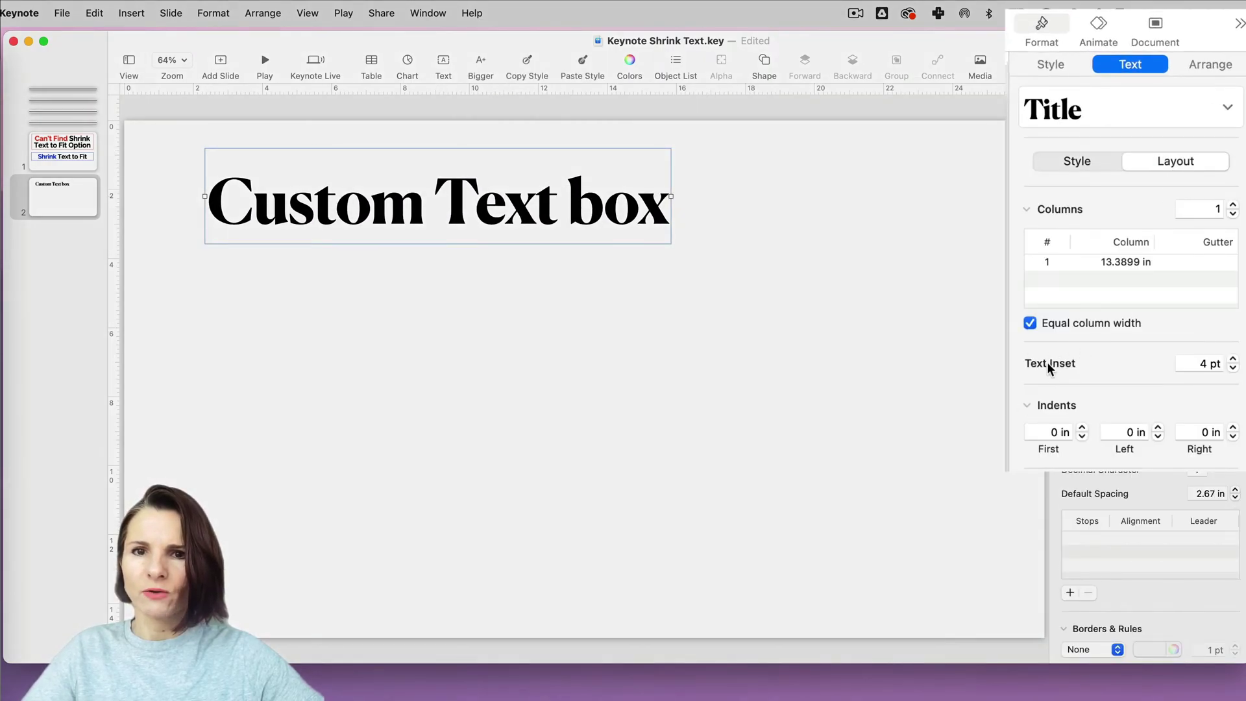
left_click(569, 314)
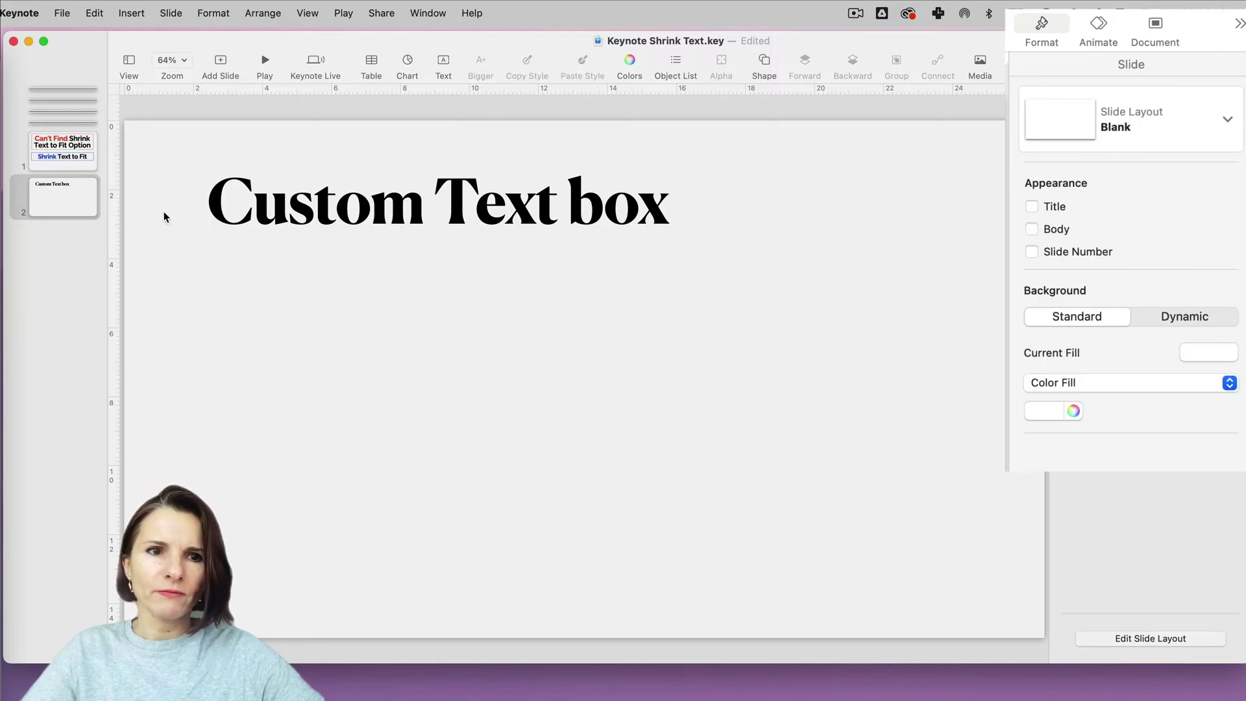
left_click(52, 208)
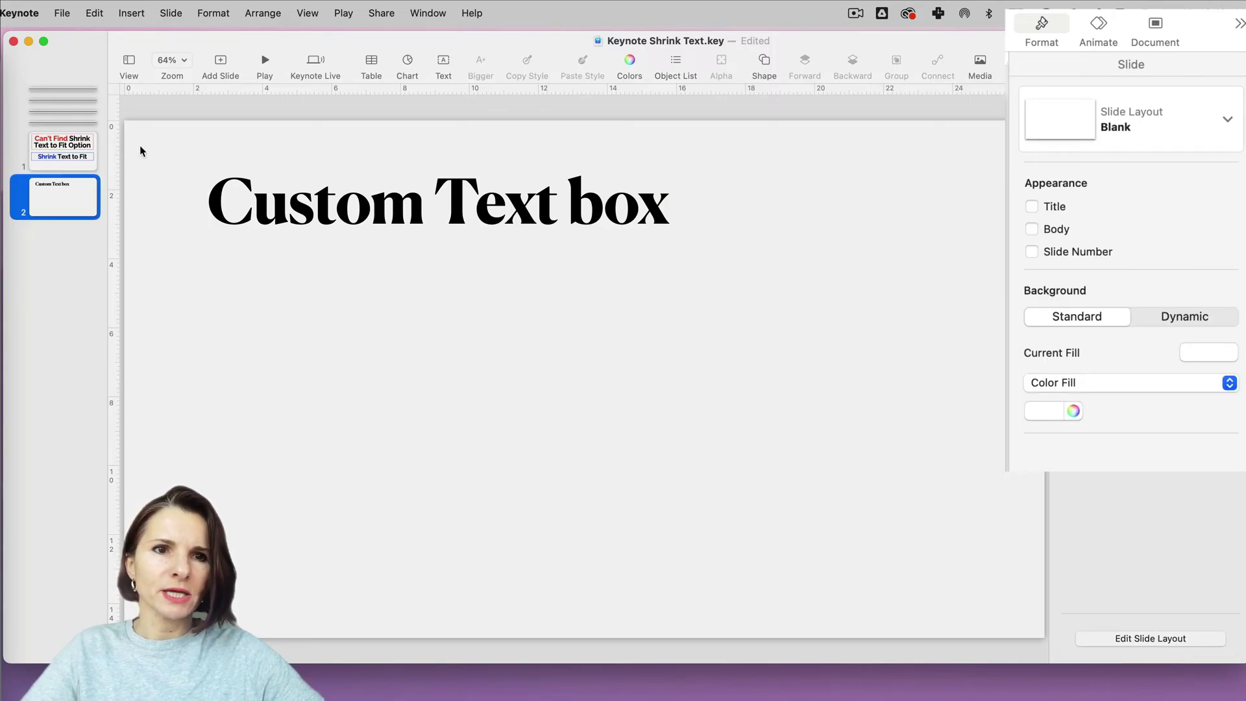
Add a new slide 3 using the Agenda layout
left_click(220, 59)
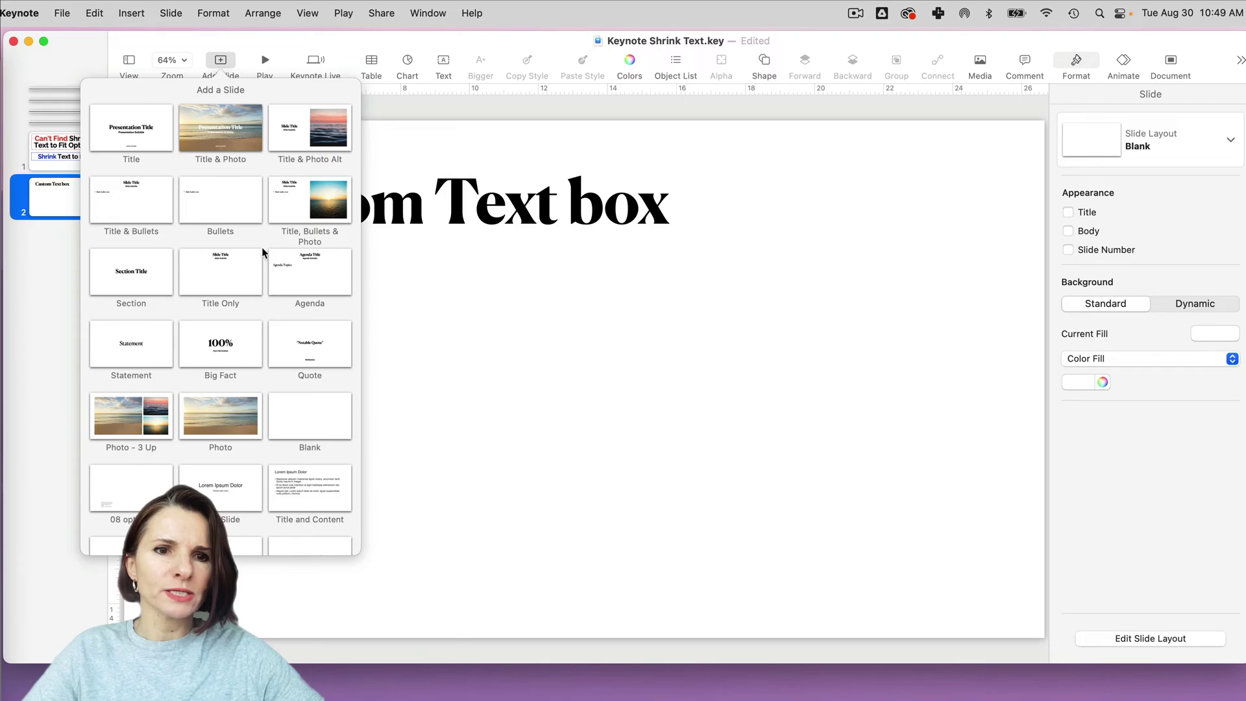
scroll(269, 395, "down", 5)
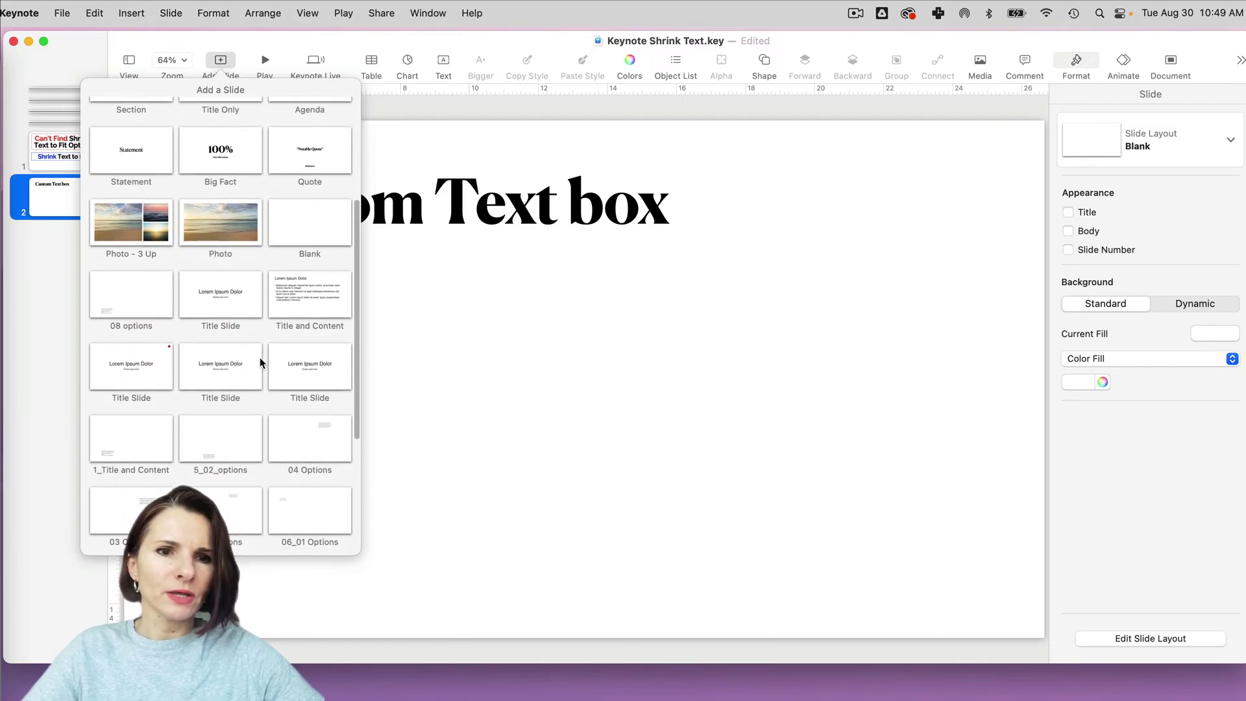
scroll(286, 310, "up", 5)
left_click(305, 262)
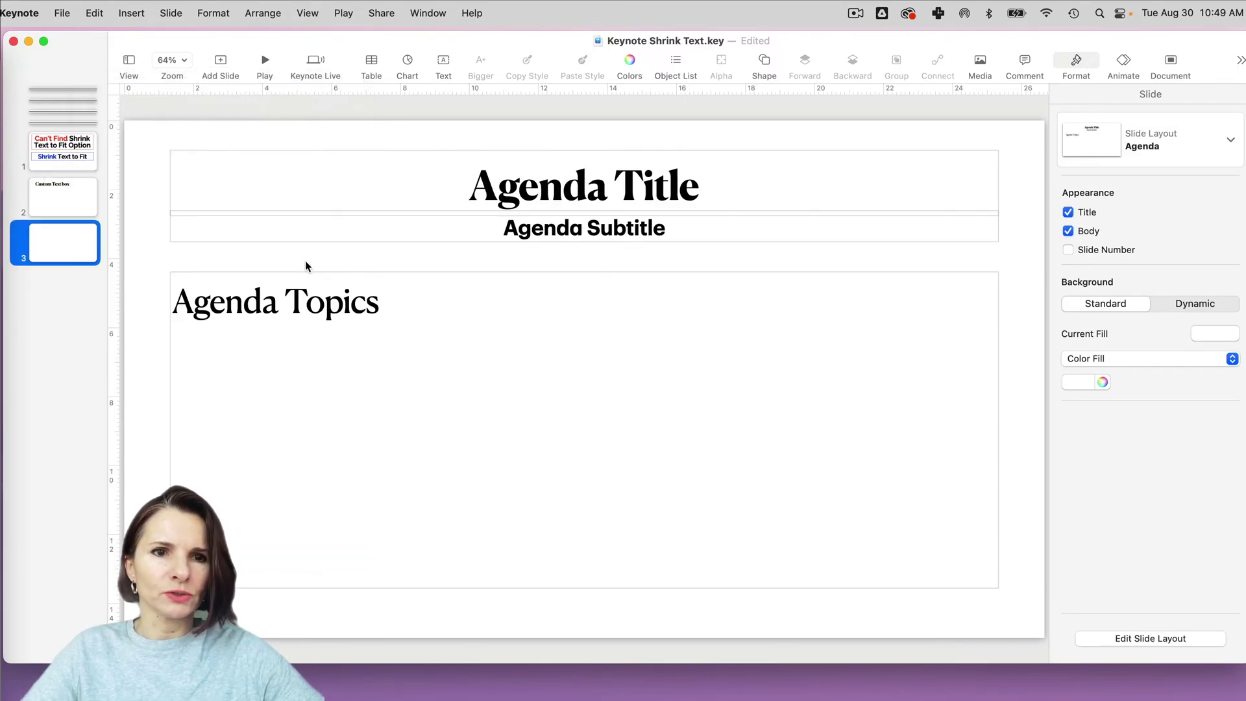
Replace the Agenda title placeholder text with 'Preset Text Box'
left_click(531, 205)
left_click(531, 202)
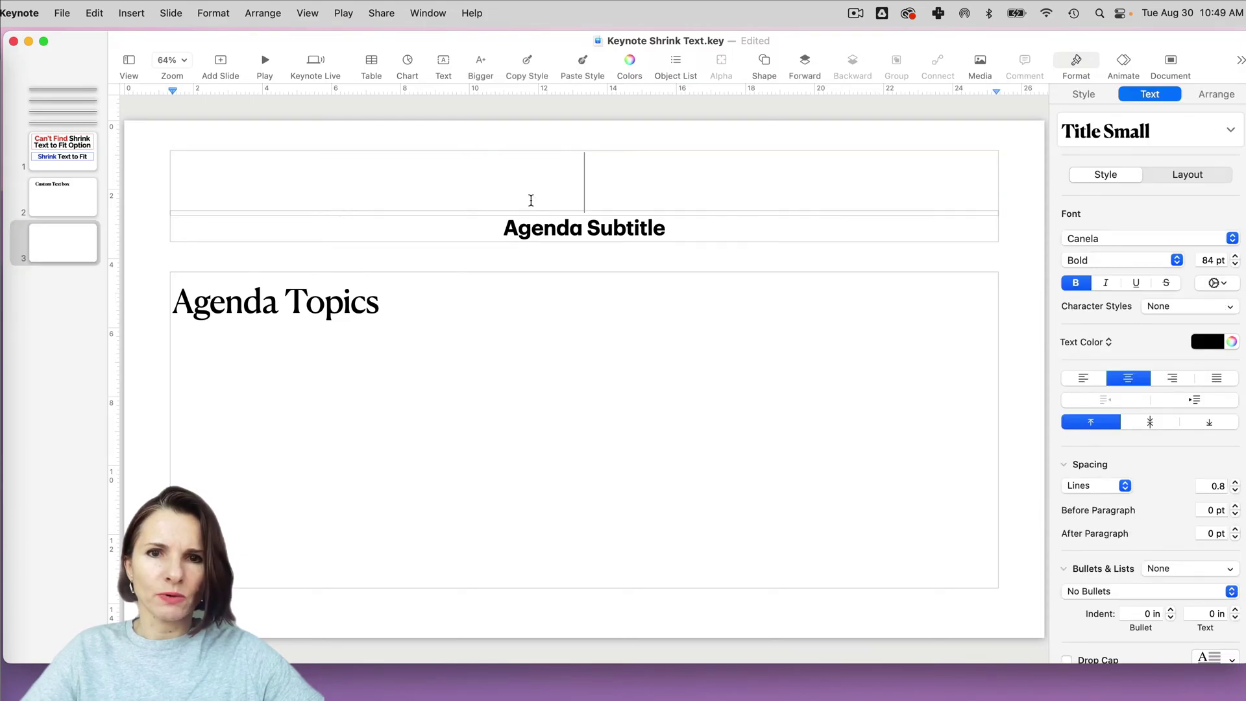
left_click(396, 259)
left_click(465, 186)
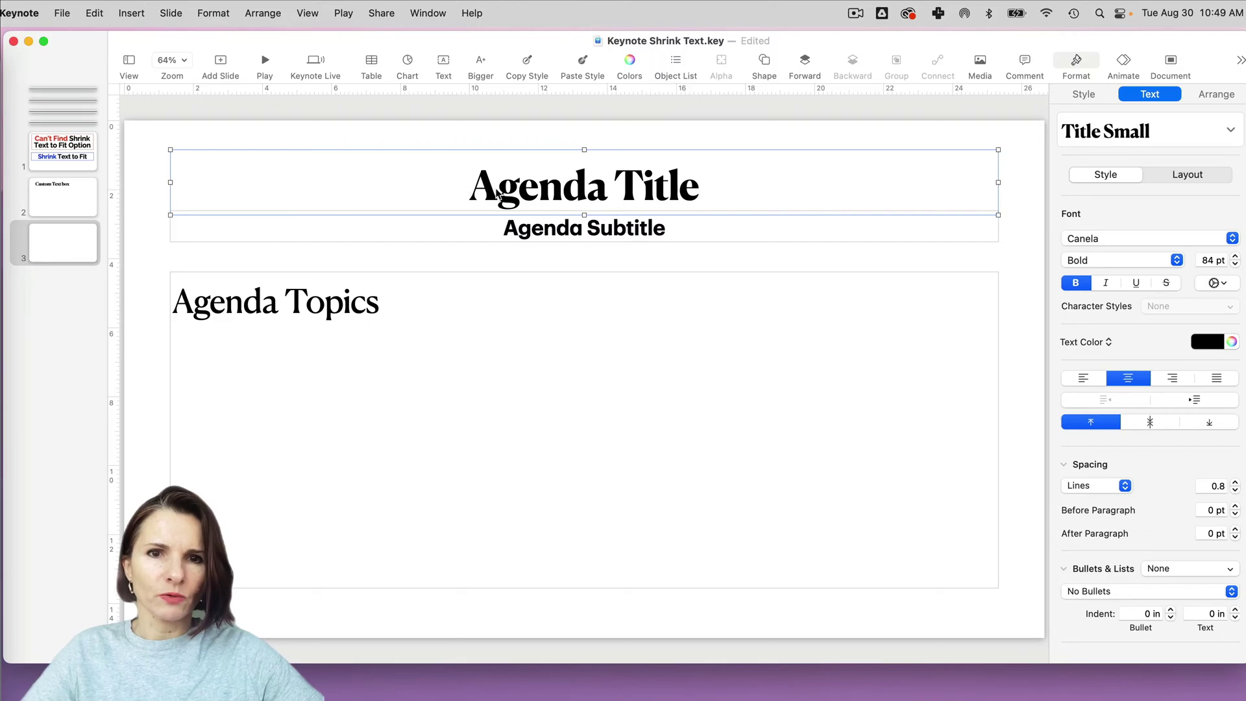
left_click(496, 190)
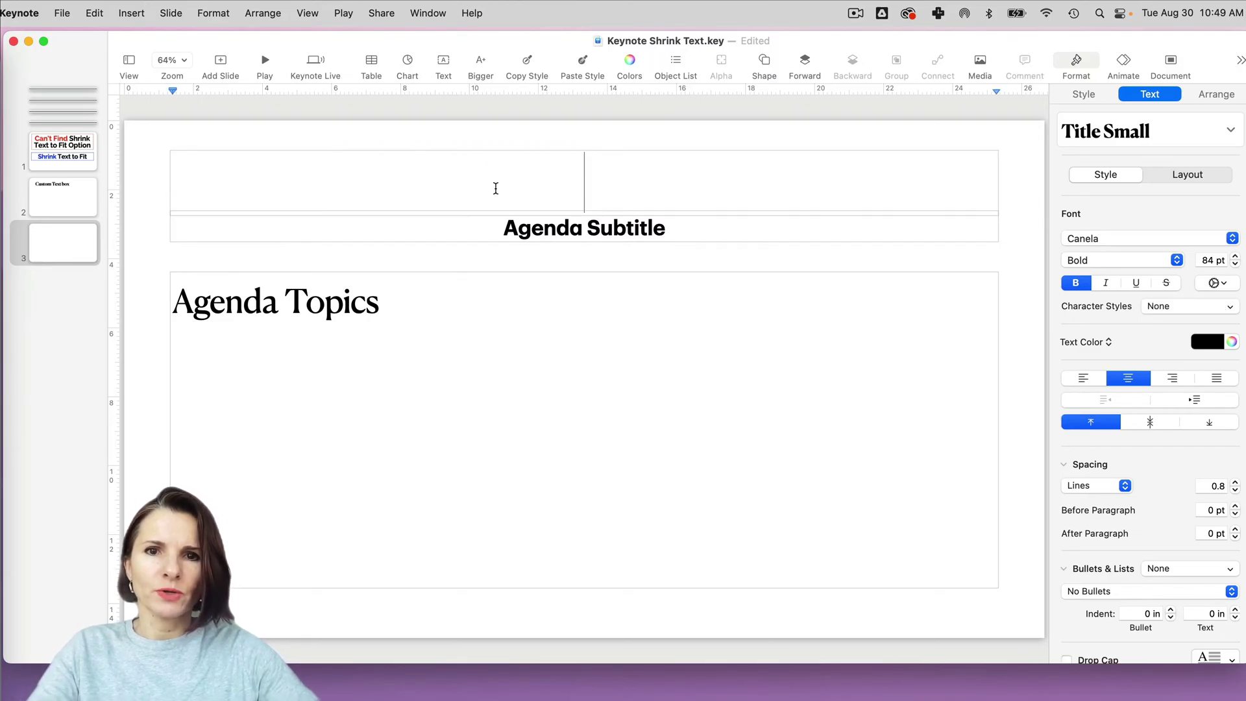
type("Preset Tex")
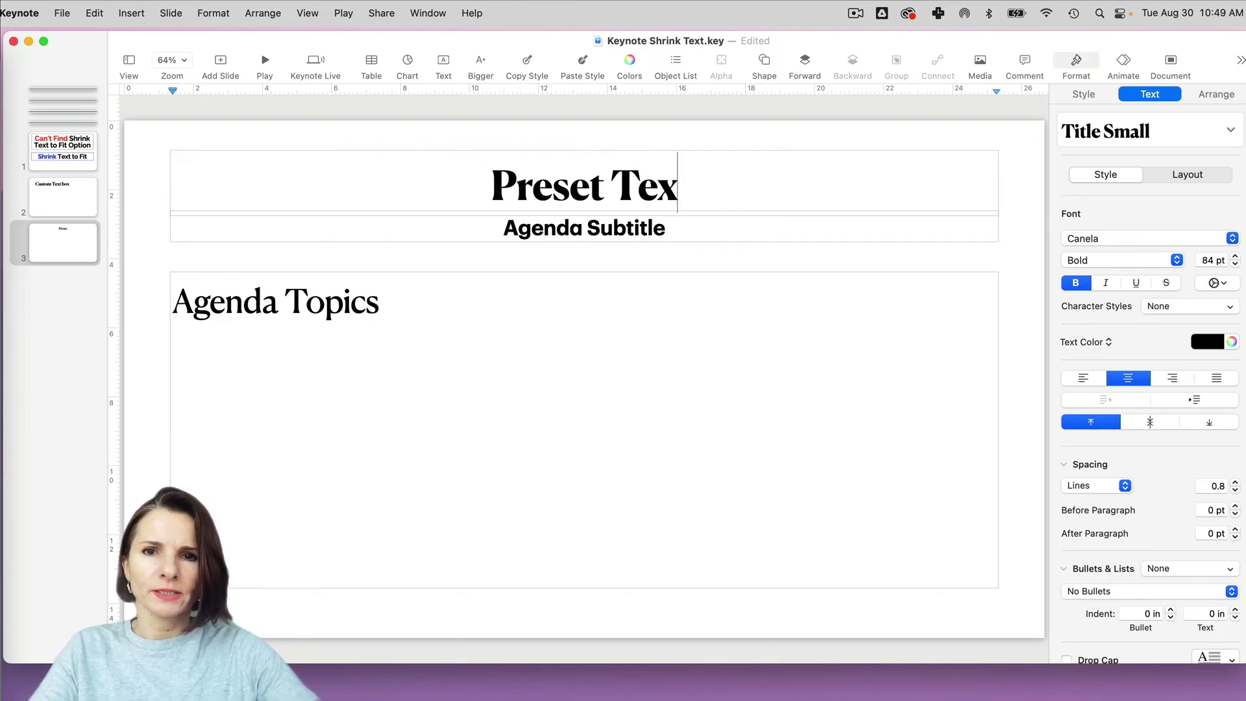
type("t Box")
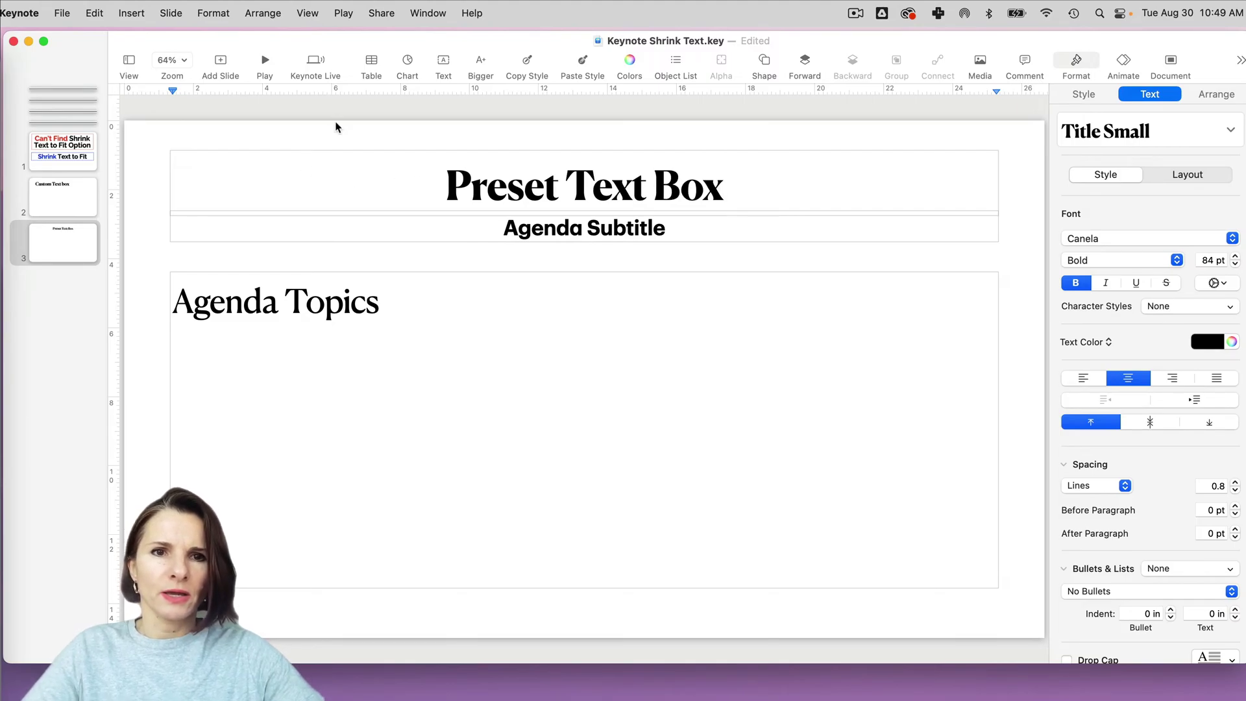
Copy the Preset Text Box title box onto slide 2 and move it to mid-slide
left_click(344, 146)
left_click(450, 183)
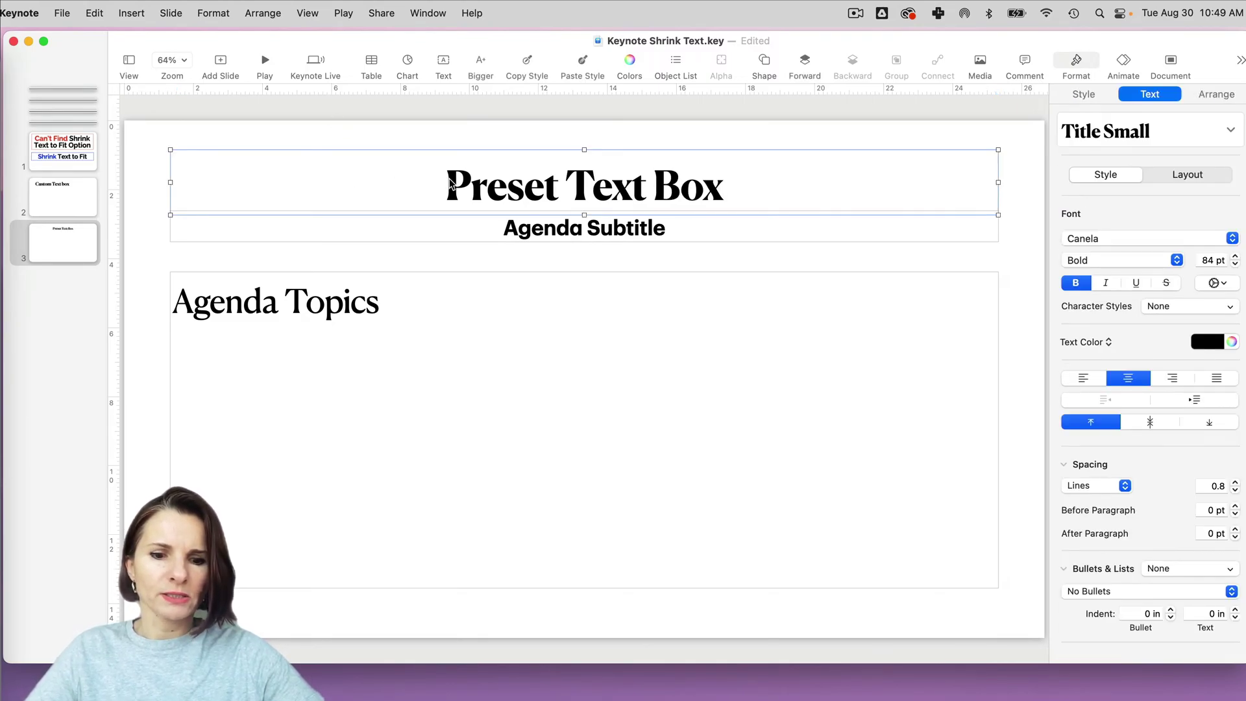
key("cmd+c")
left_click(76, 206)
key("cmd+v")
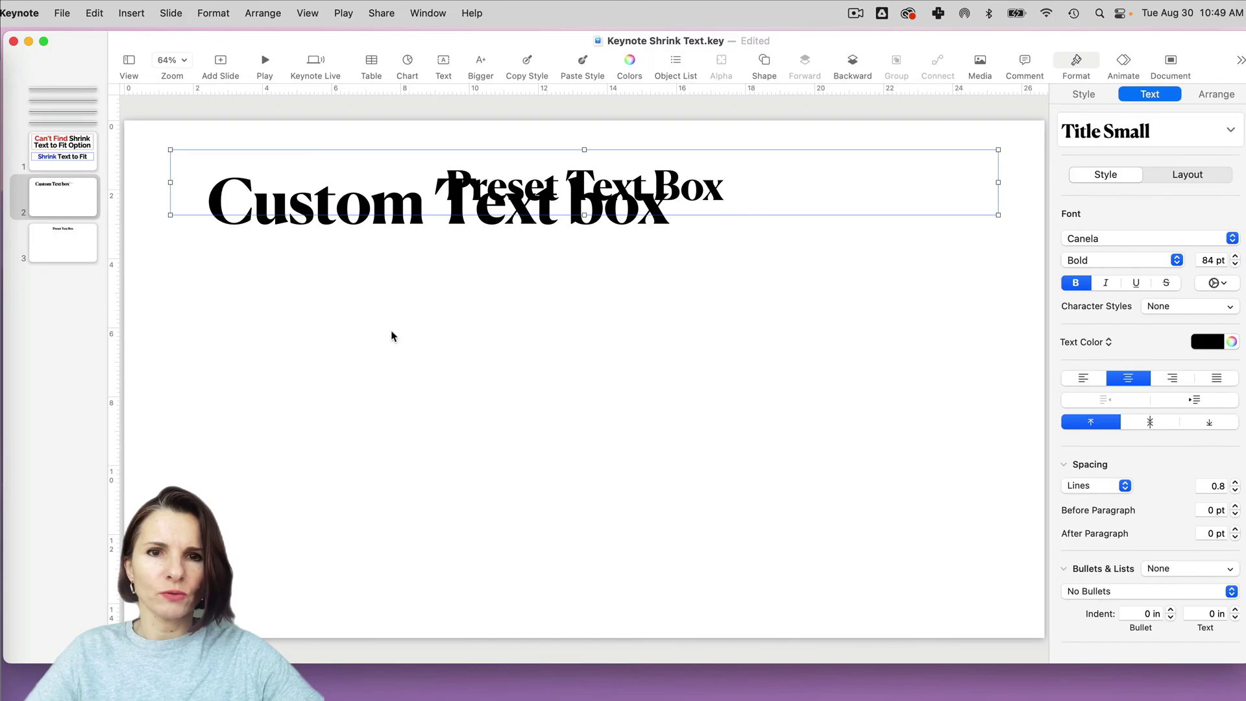
left_click_drag(518, 191, 505, 399)
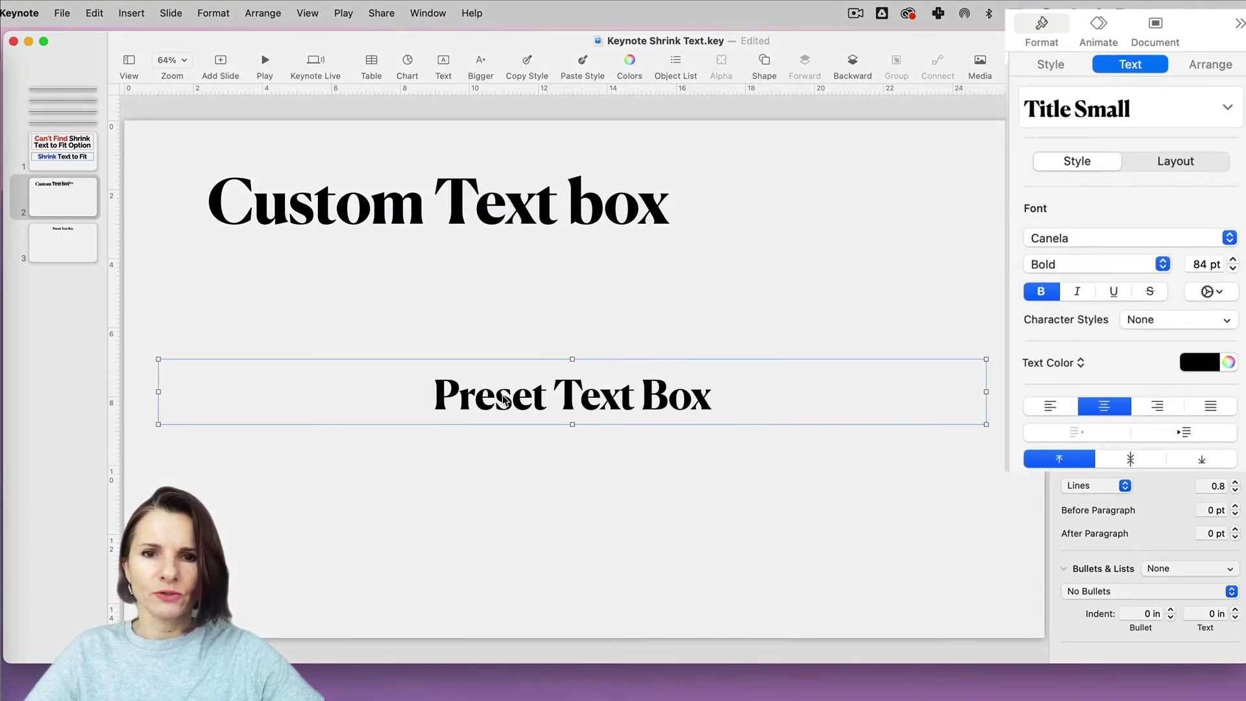
Set the Preset Text Box text to Raleway Bold at 200 pt
triple_click(506, 399)
left_click(1229, 238)
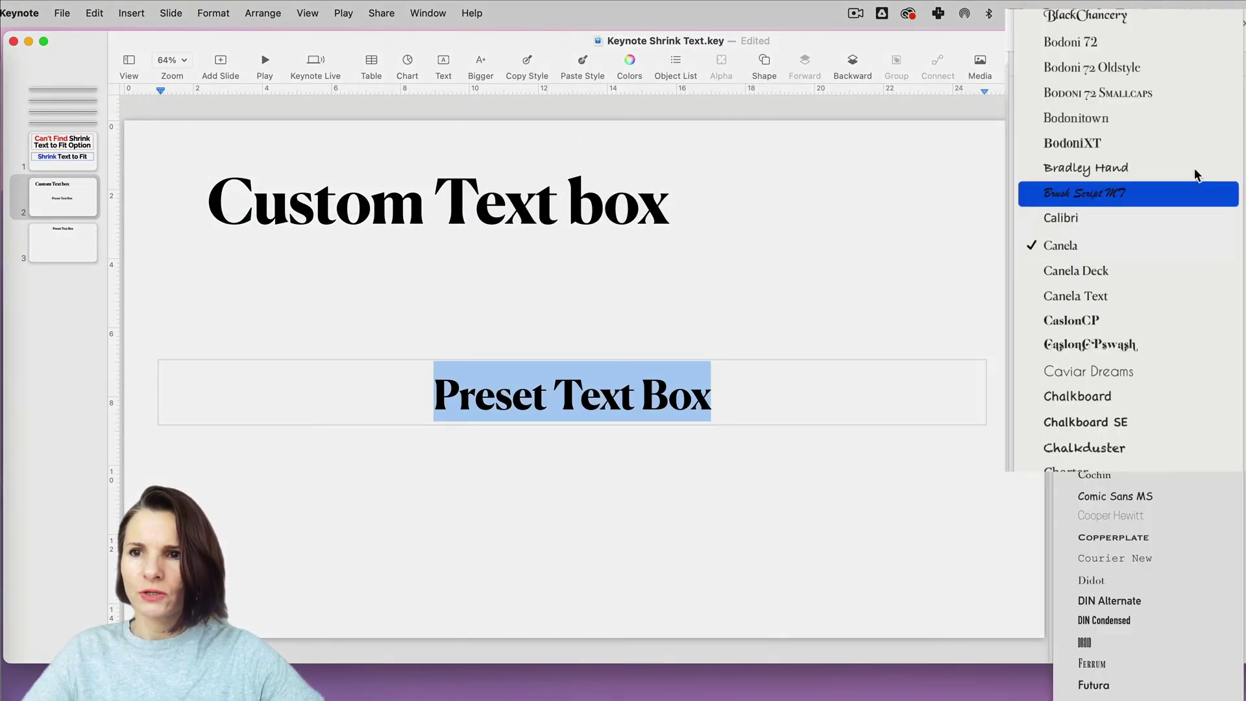
left_click(1129, 11)
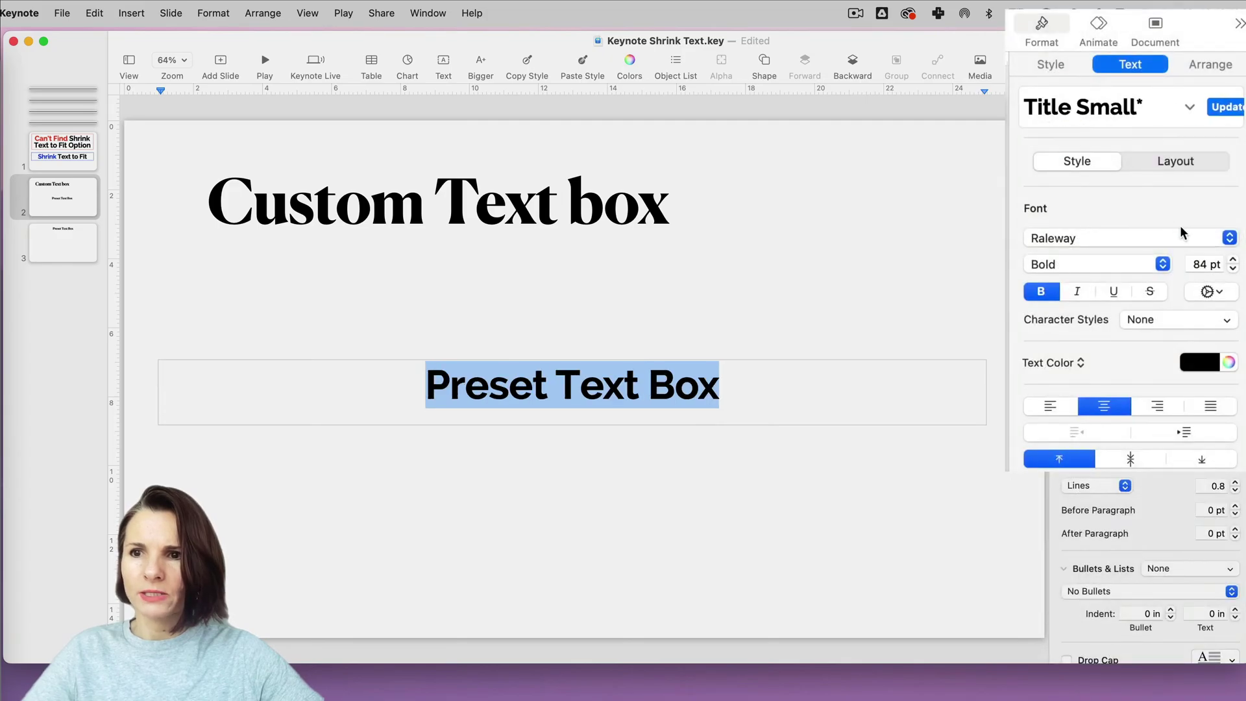
double_click(1196, 263)
type("200")
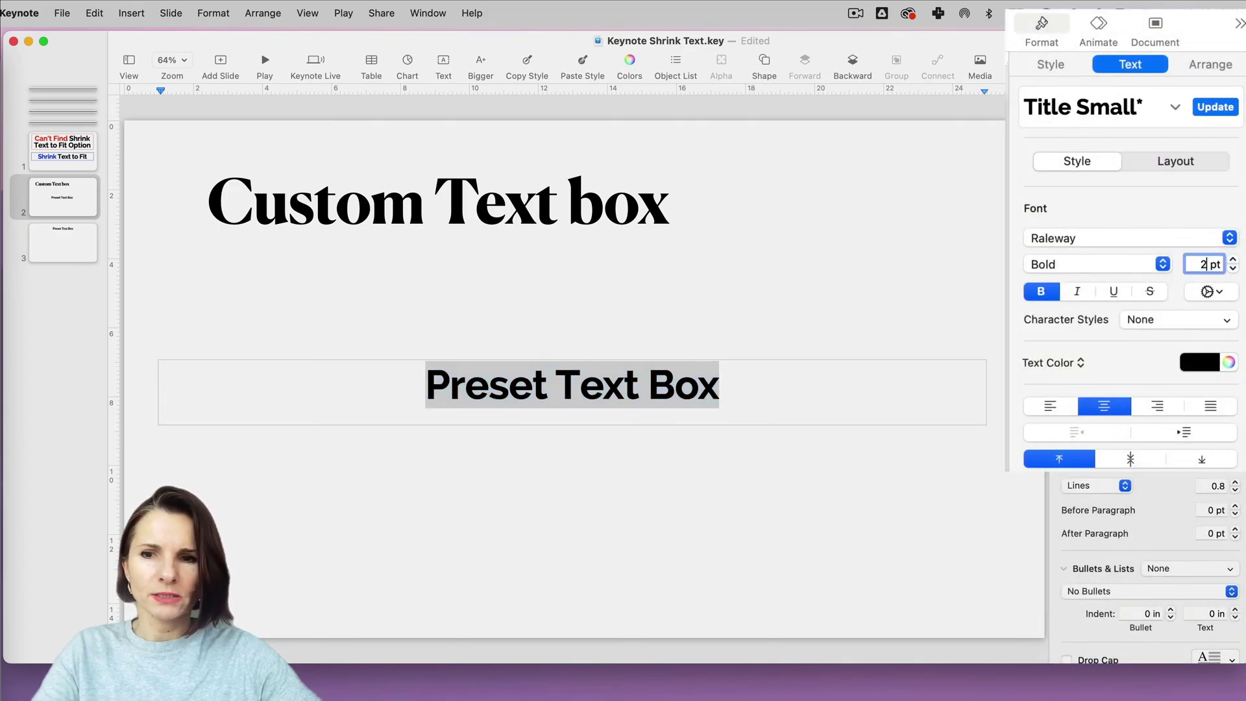
key("Return")
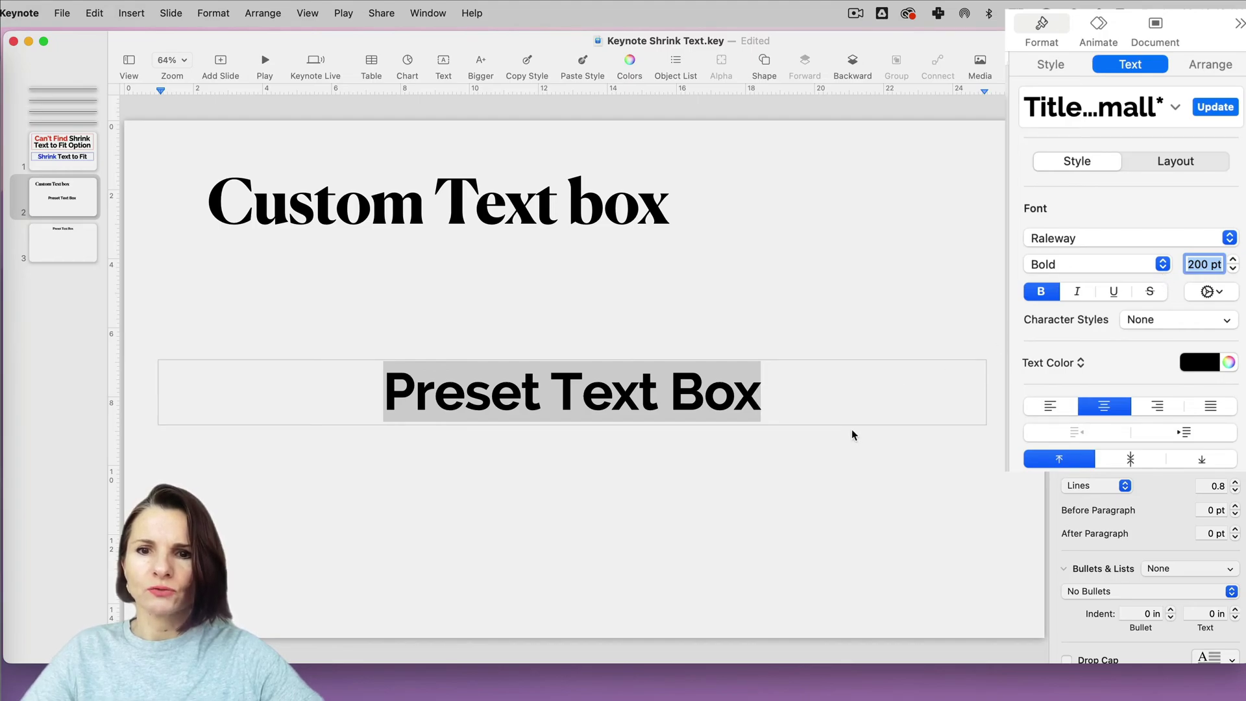
left_click(887, 316)
left_click(615, 409)
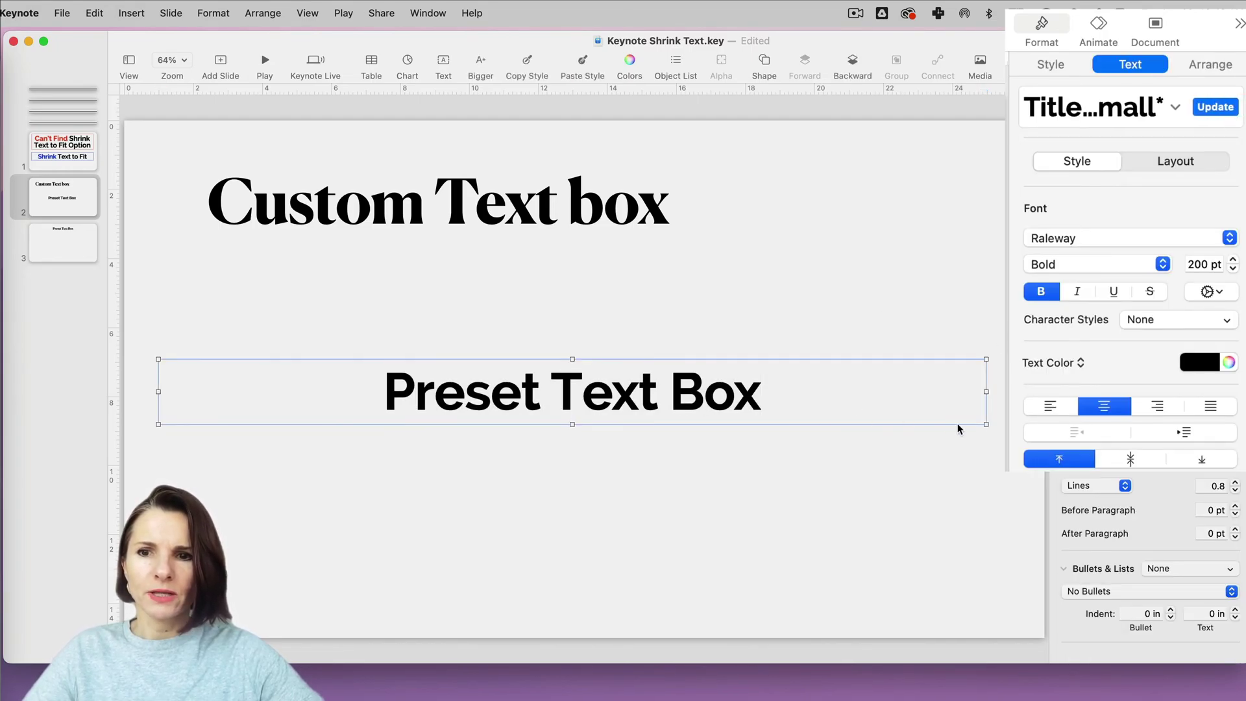
Enlarge the Preset Text Box and move it up beneath the Custom Text box
left_click_drag(987, 426, 825, 515)
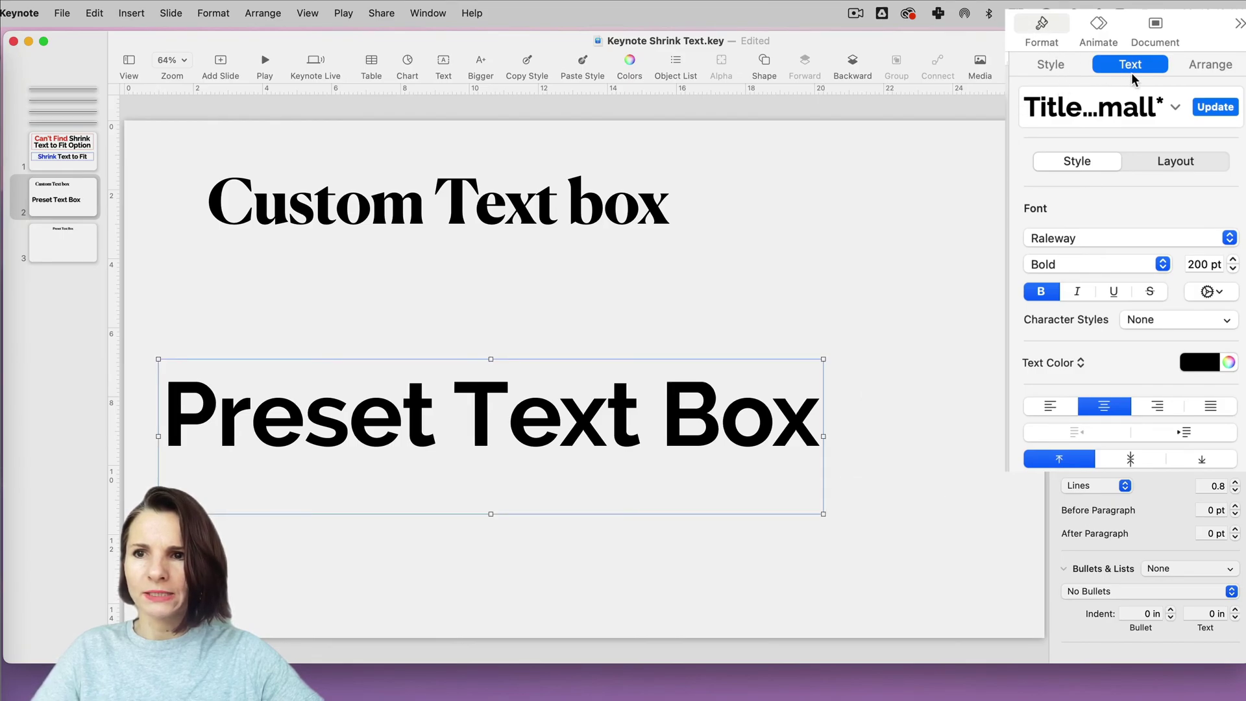
left_click(1174, 161)
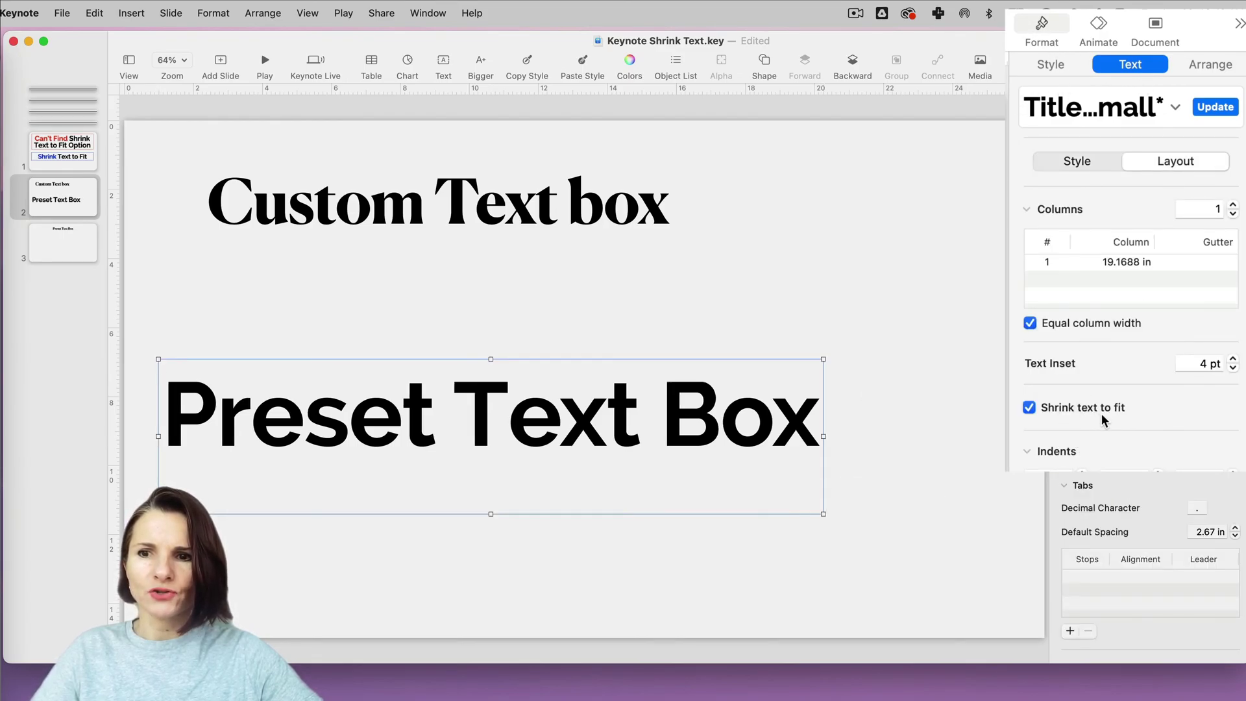
left_click_drag(718, 405, 746, 348)
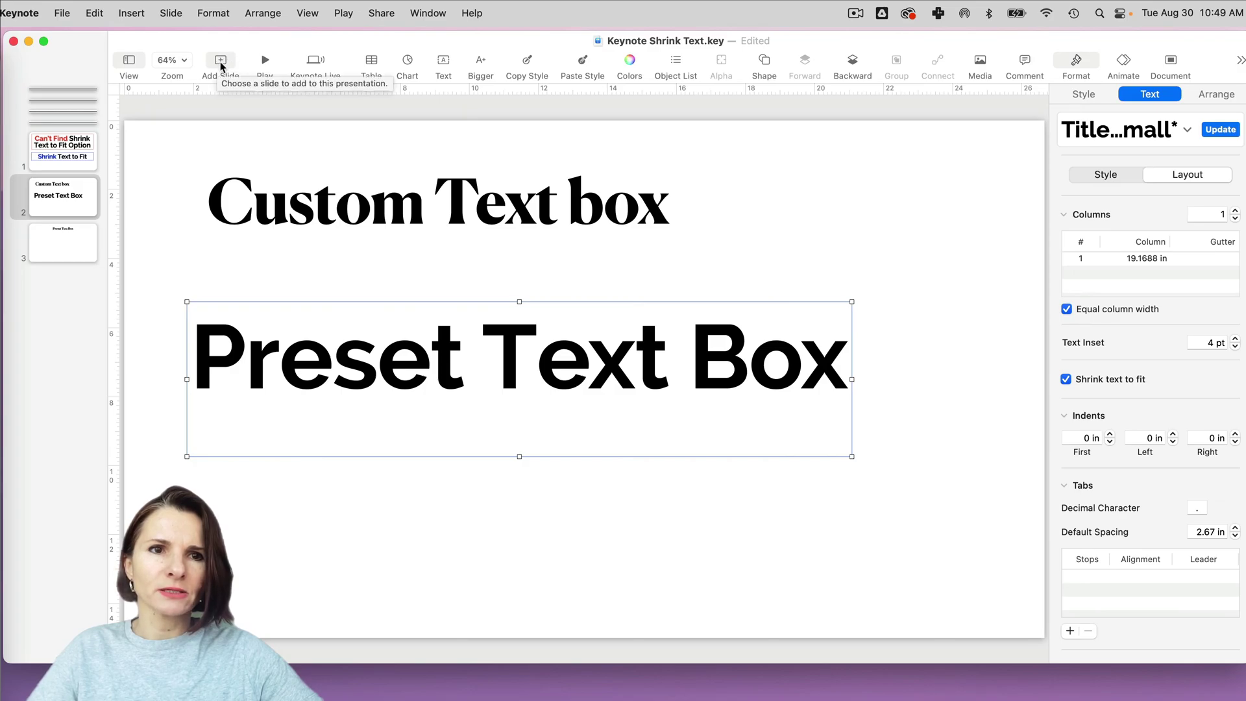
Reselect the Preset Text Box to show its Layout settings with Shrink text to fit on
left_click(221, 61)
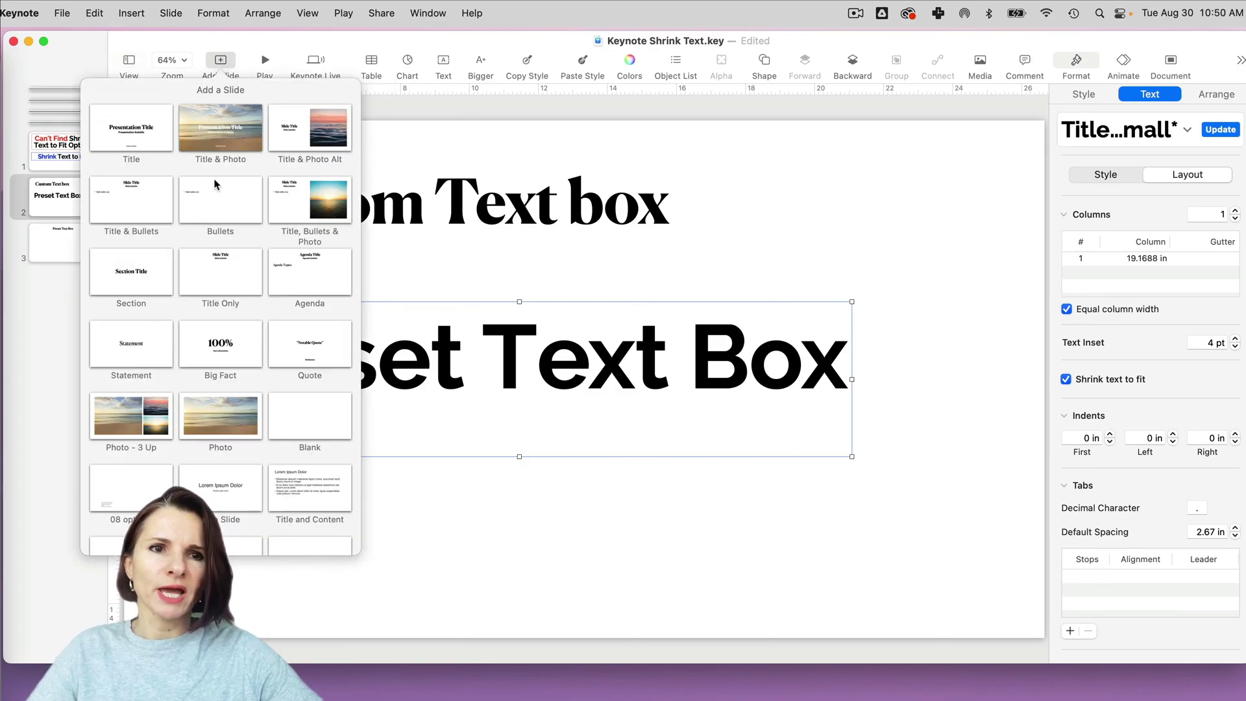
left_click(907, 237)
left_click(765, 384)
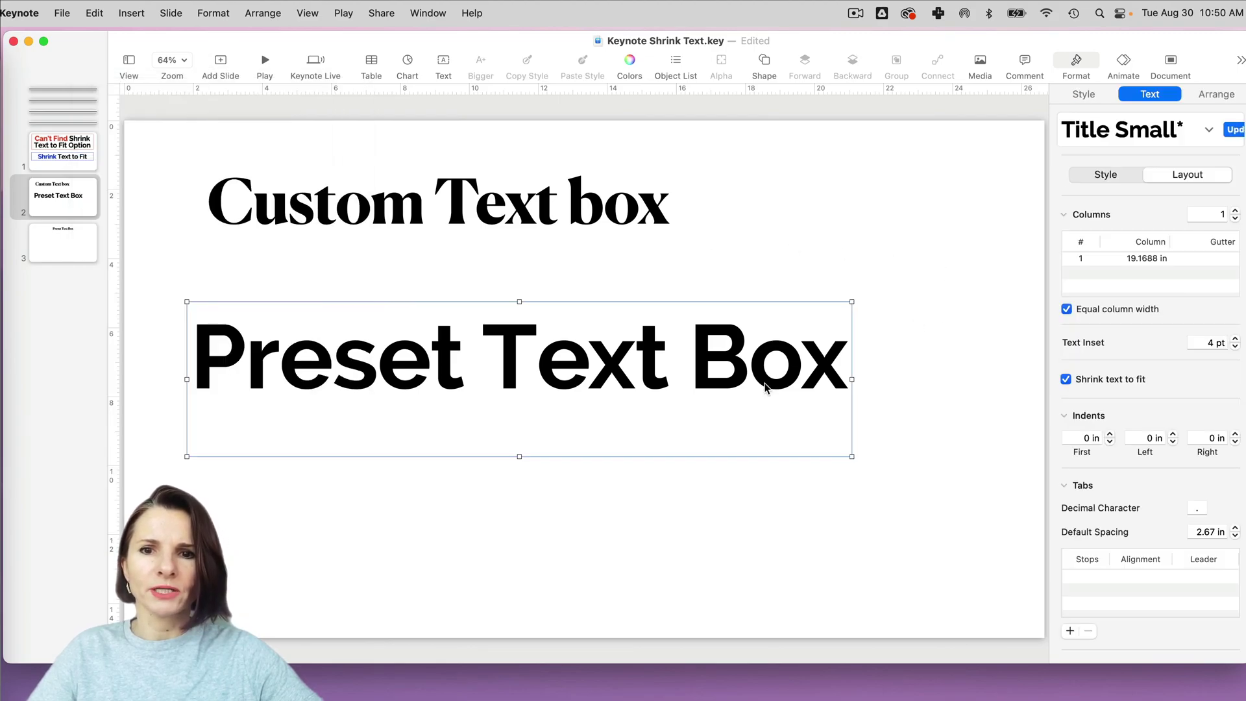